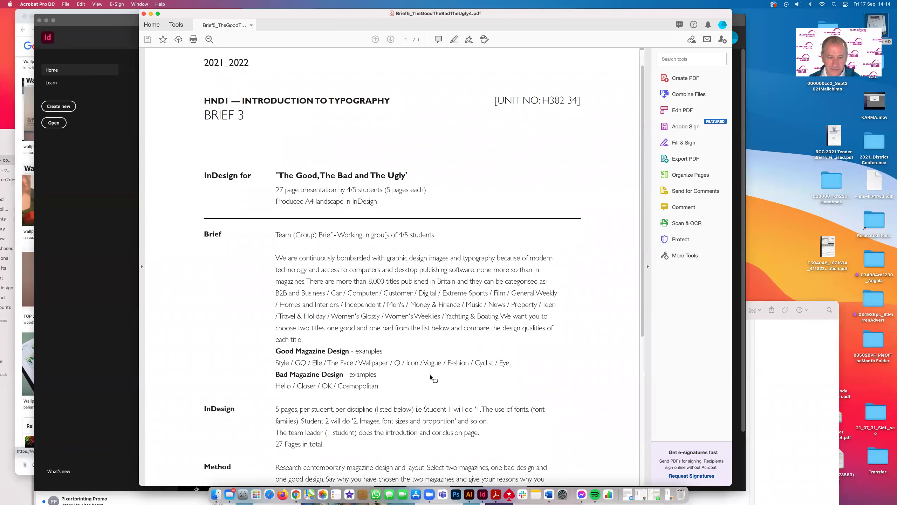
- Scroll through the brief, highlighting the good and bad magazine title lists and the five design features
scroll(445, 366, "down", 3)
scroll(446, 366, "down", 6)
scroll(446, 369, "down", 3)
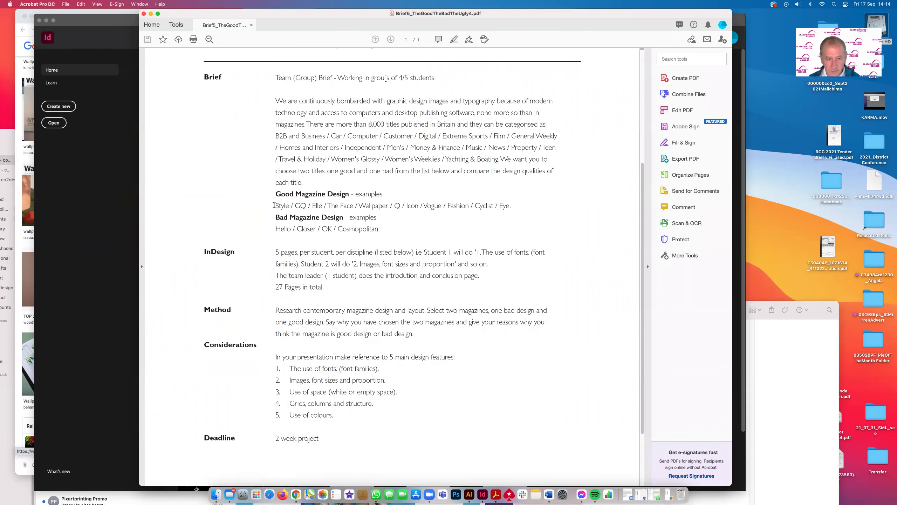
left_click_drag(274, 205, 431, 209)
left_click(437, 222)
left_click_drag(275, 230, 385, 224)
left_click(433, 226)
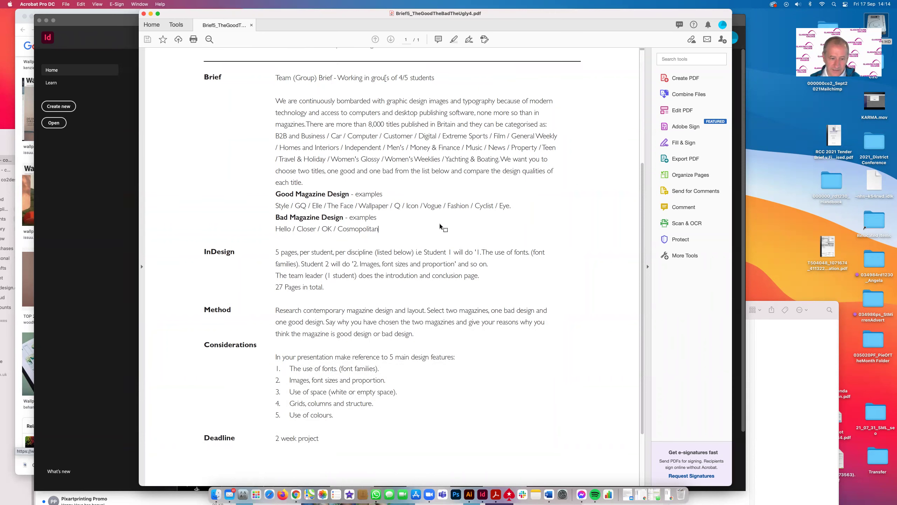
scroll(441, 222, "down", 2)
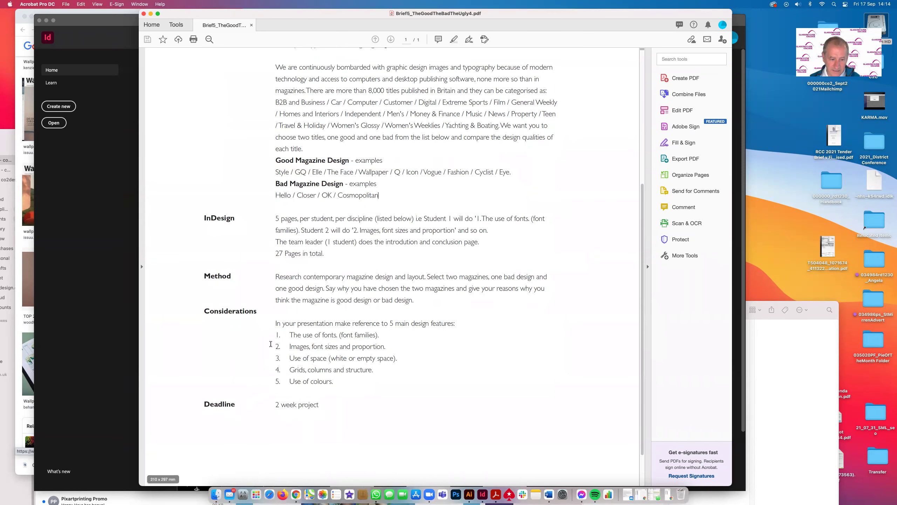
left_click_drag(277, 335, 355, 383)
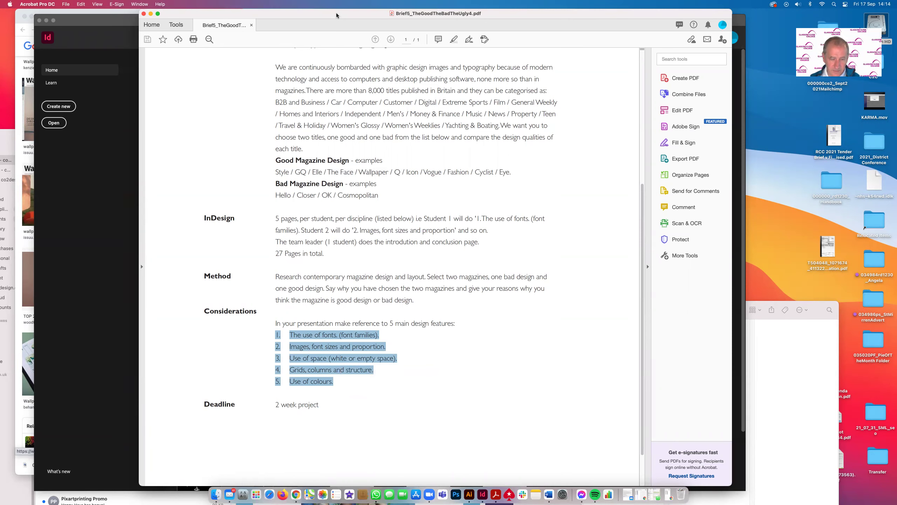
- Move and shrink the Acrobat brief window to the right, then bring InDesign's home screen forward
left_click_drag(336, 13, 393, 25)
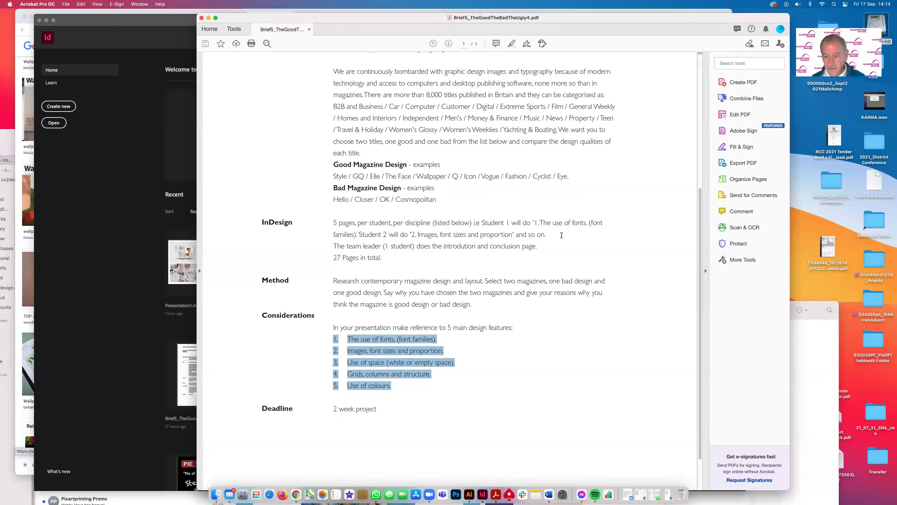
left_click_drag(783, 469, 755, 425)
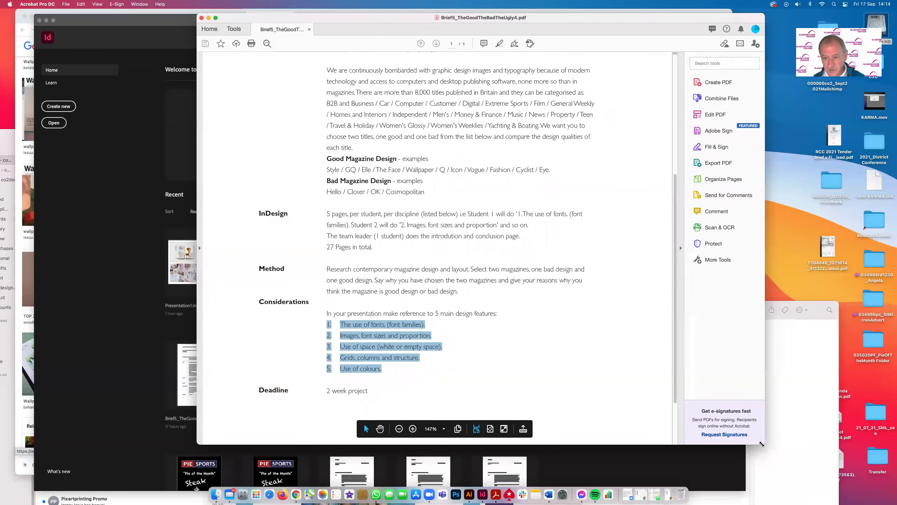
left_click_drag(540, 18, 577, 34)
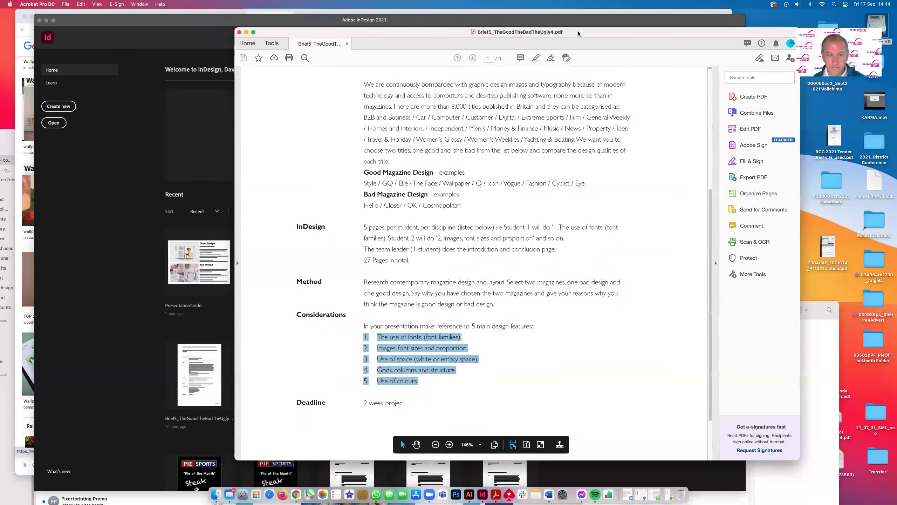
left_click(129, 136)
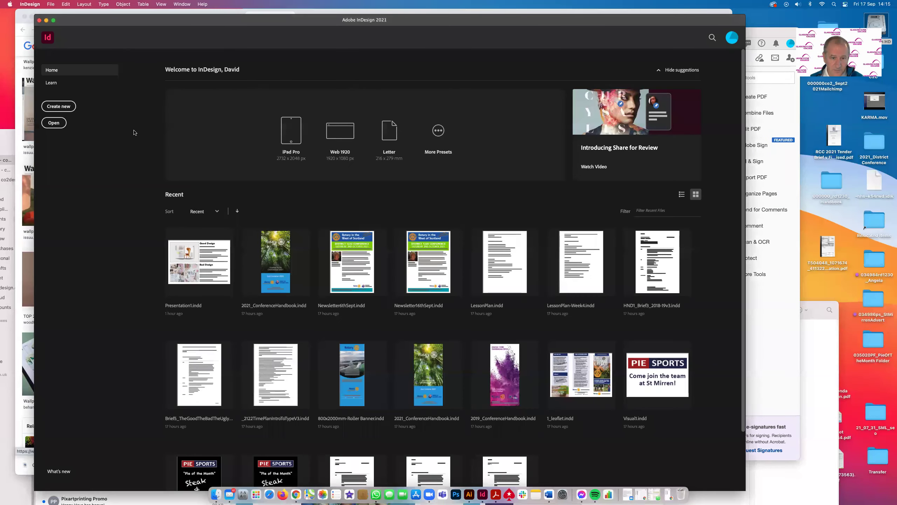
- Create a 297 × 210 mm landscape document with linked 8 mm margins, 6 columns and 5 mm gutter
left_click(59, 106)
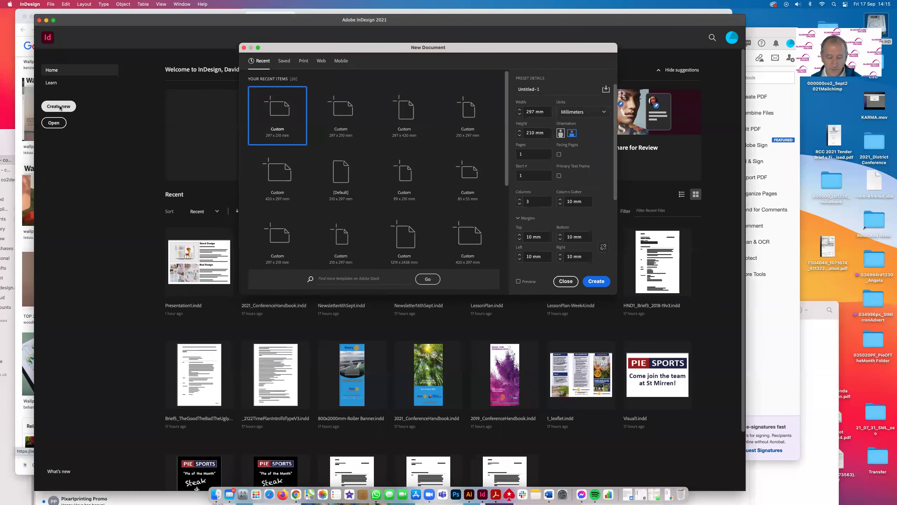
left_click_drag(615, 294, 645, 346)
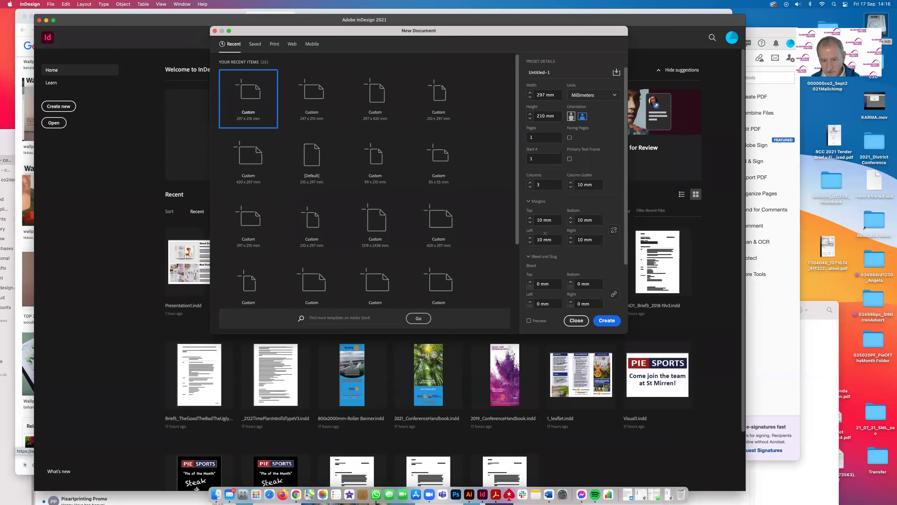
left_click(530, 222)
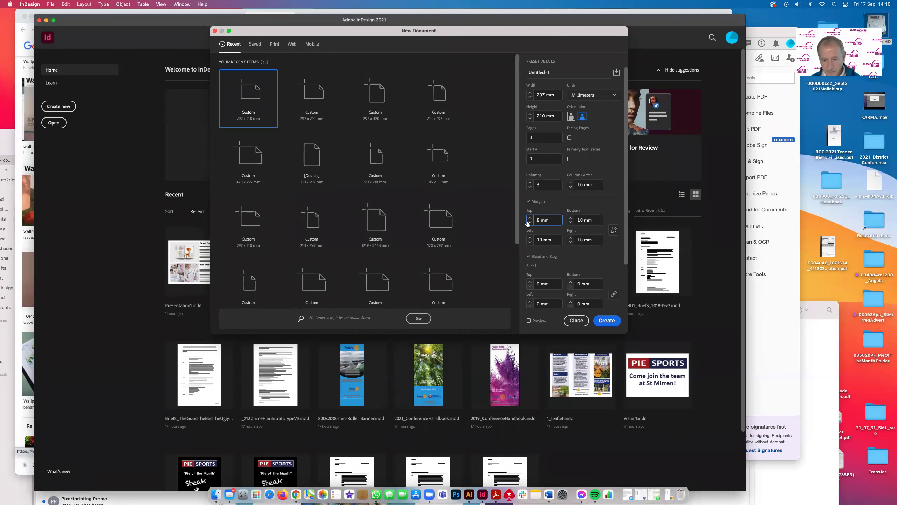
left_click(614, 230)
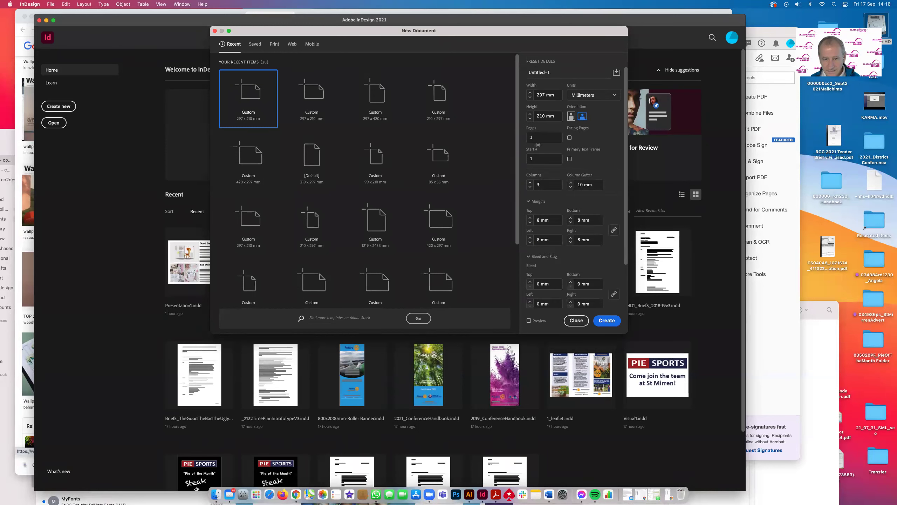
left_click(530, 183)
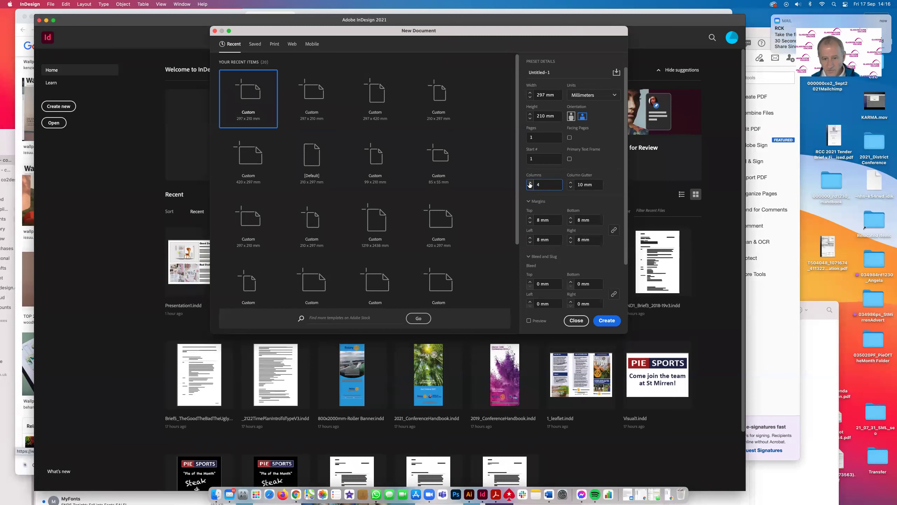
left_click(530, 183)
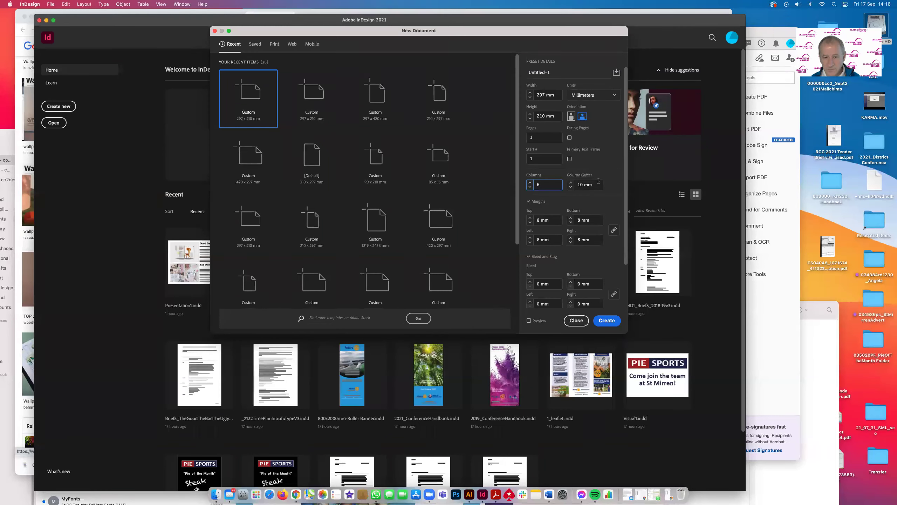
left_click(571, 187)
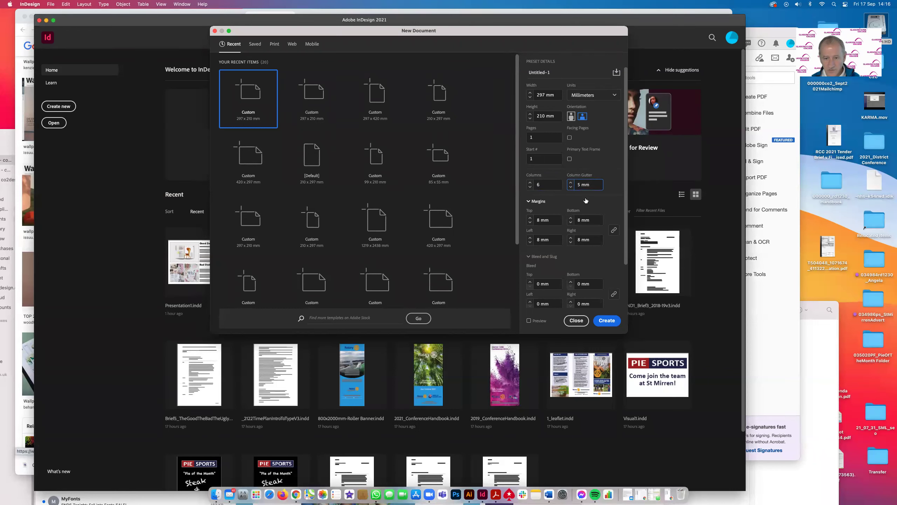
left_click(607, 320)
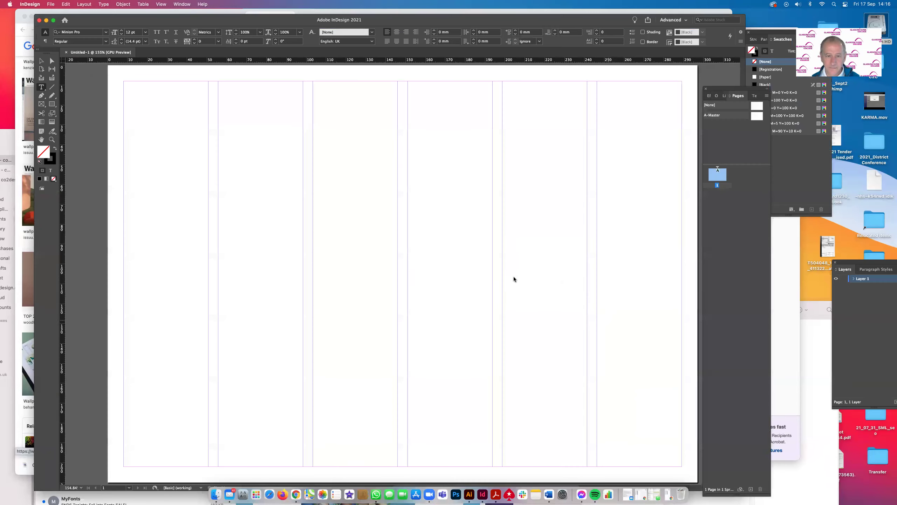
key("z")
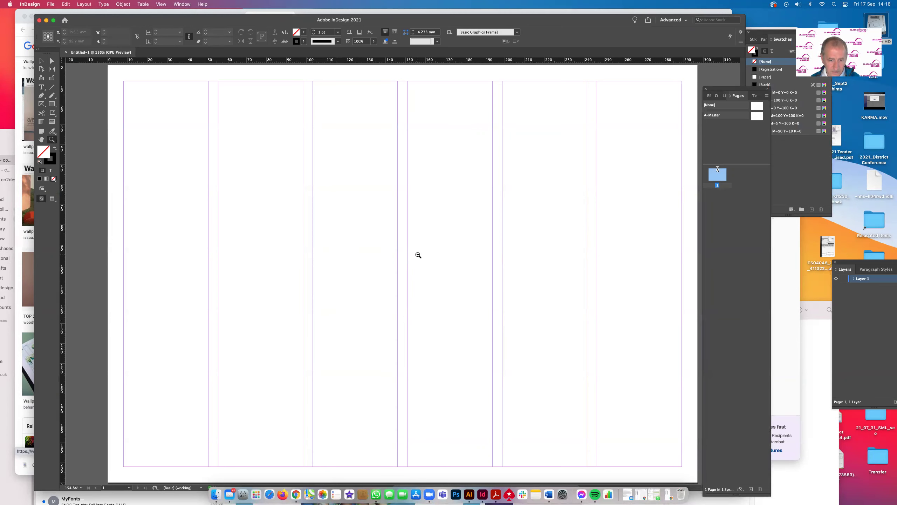
left_click(417, 255, "alt")
left_click(417, 256, "alt")
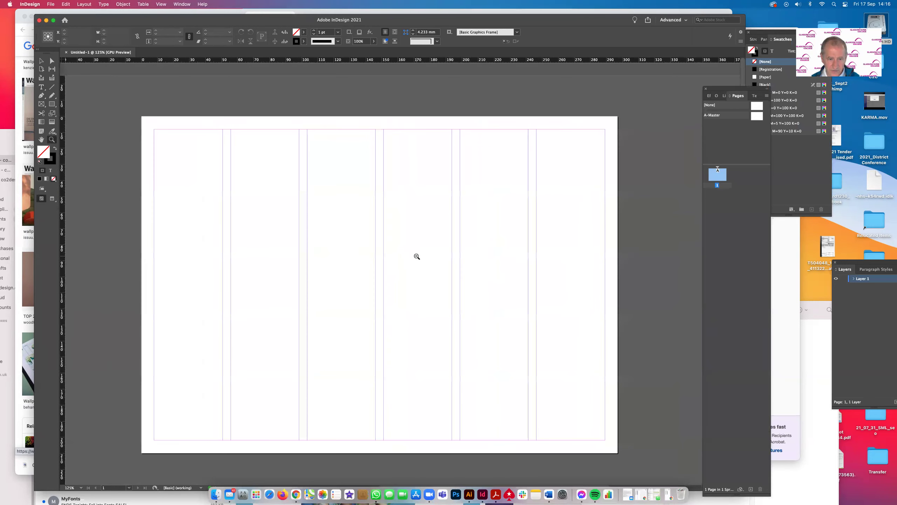
left_click_drag(553, 25, 578, 20)
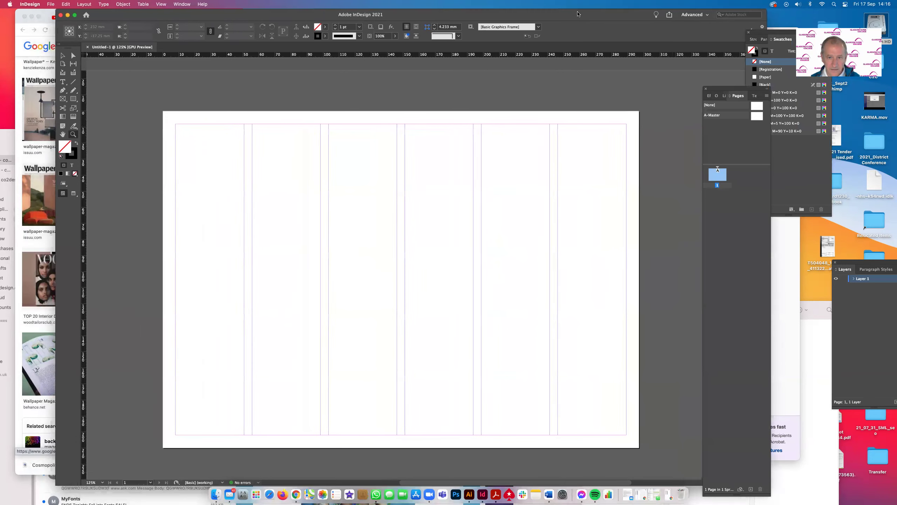
scroll(508, 239, "down", 2)
scroll(508, 239, "up", 1)
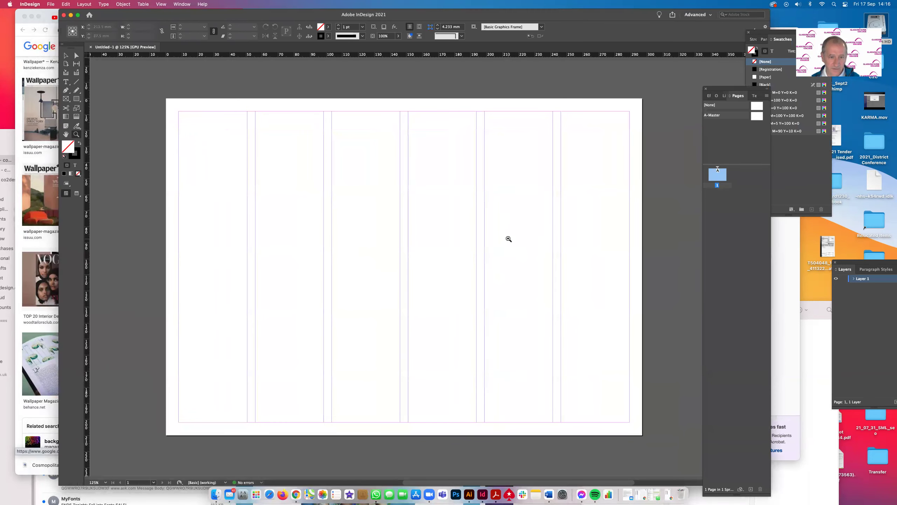
left_click(78, 154)
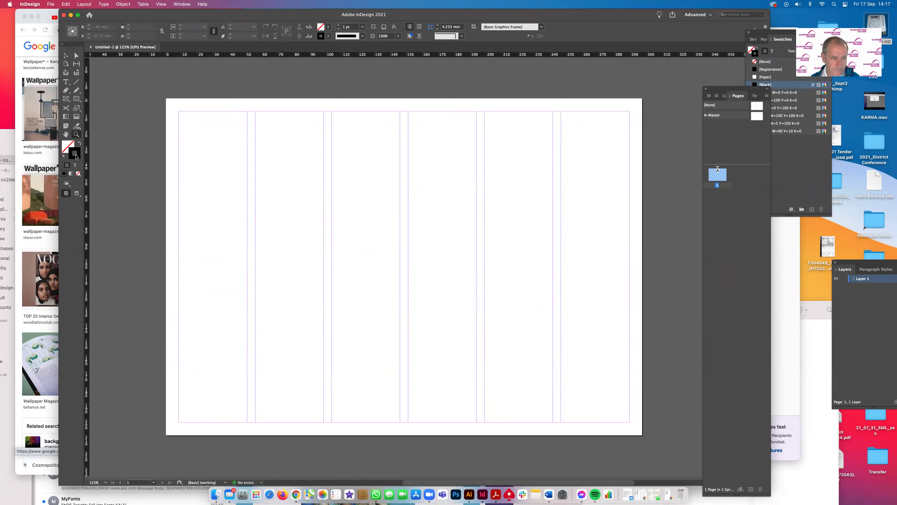
left_click(70, 145)
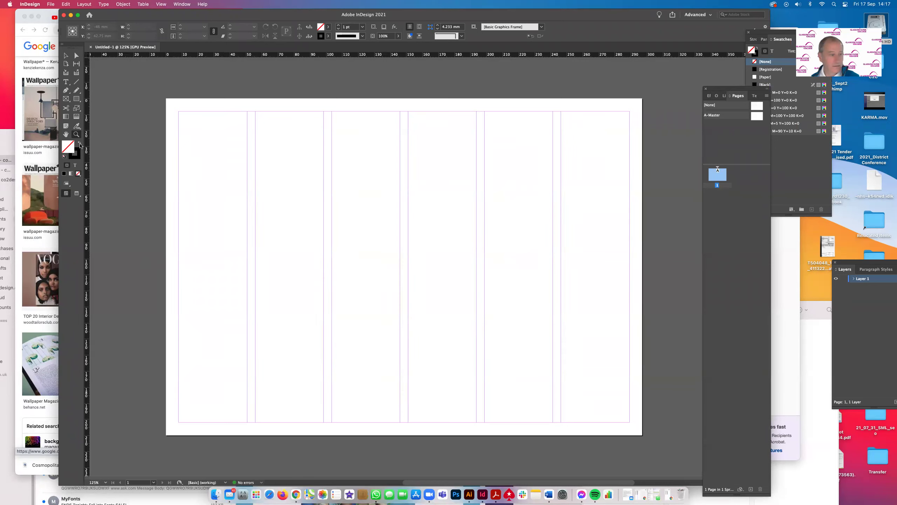
- Draw two stacked black-filled rectangle frames covering the left three columns of the page
left_click(80, 144)
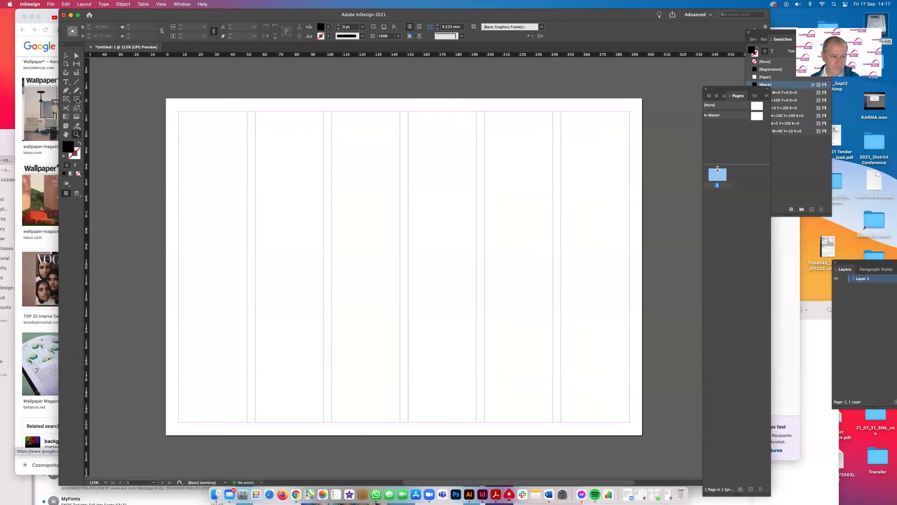
left_click(78, 100)
left_click_drag(179, 112, 400, 260)
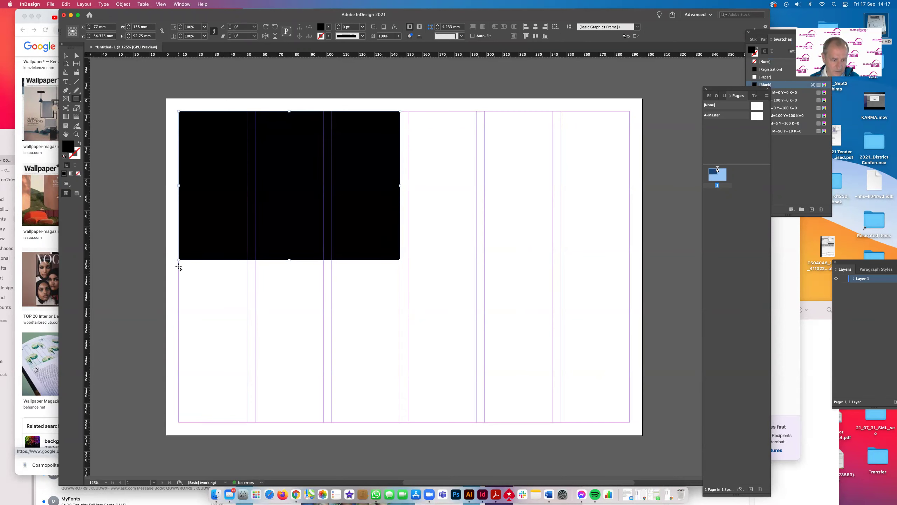
left_click_drag(179, 267, 400, 422)
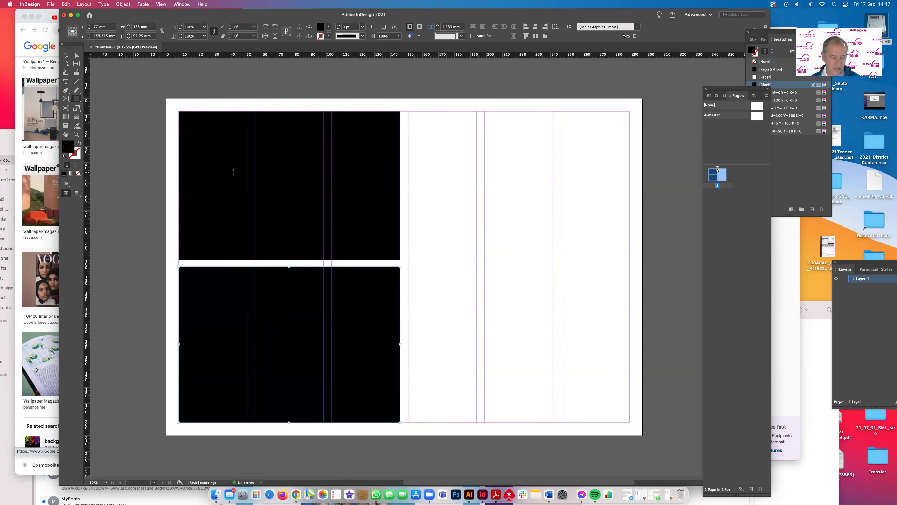
left_click(65, 56)
left_click(443, 174)
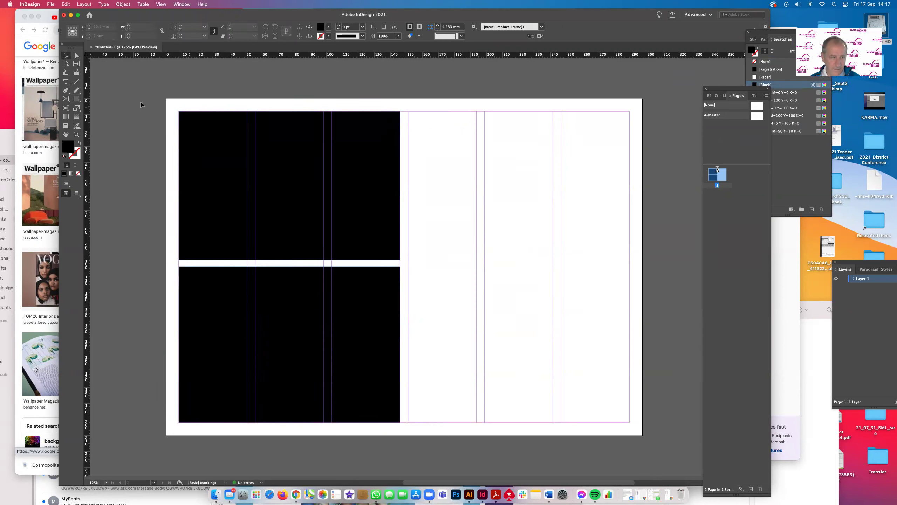
- Type 'Good Design' in a new text frame atop the right page, correcting the capital E
left_click(66, 83)
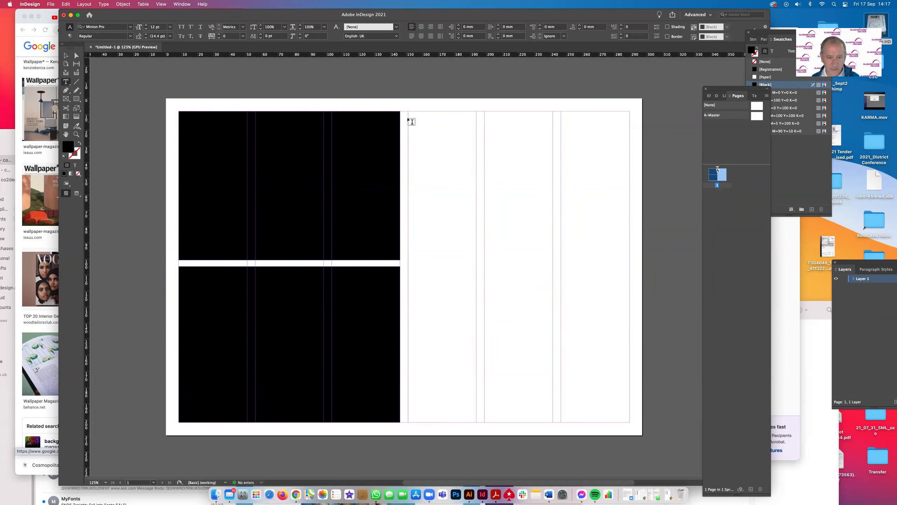
left_click_drag(409, 112, 629, 143)
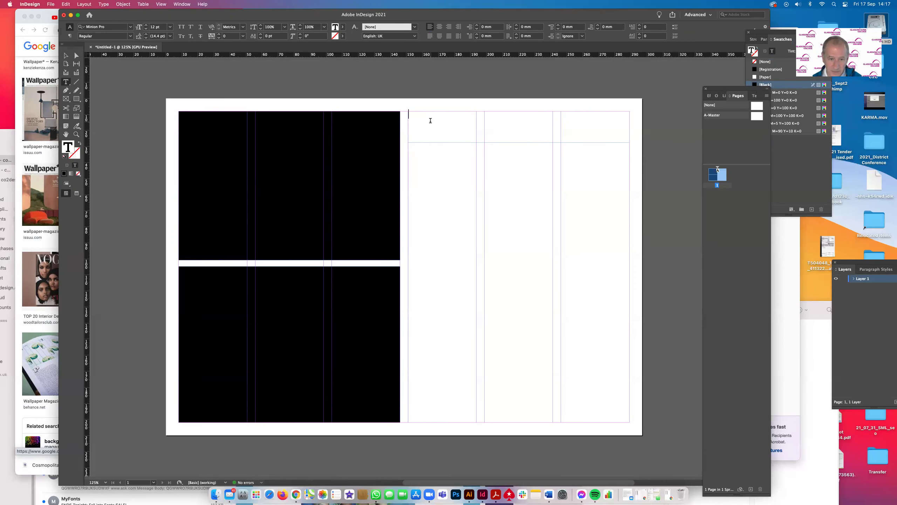
type("Good DEsign")
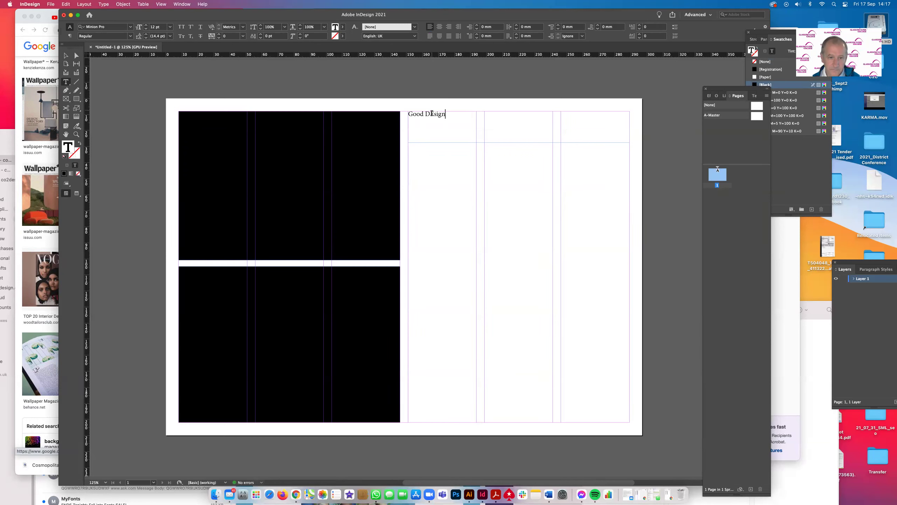
left_click_drag(429, 114, 434, 114)
type("e")
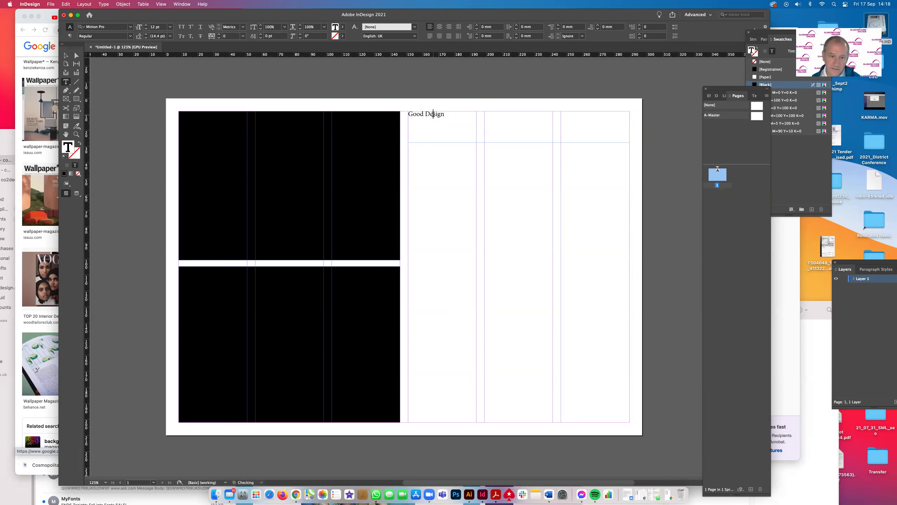
triple_click(434, 113)
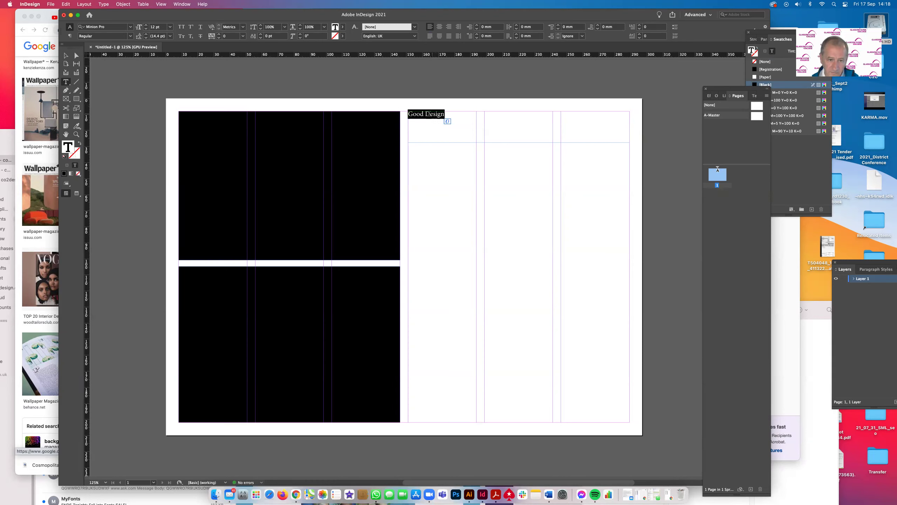
- Set the Good Design heading font to Gill Sans (T1) Bold
left_click(110, 29)
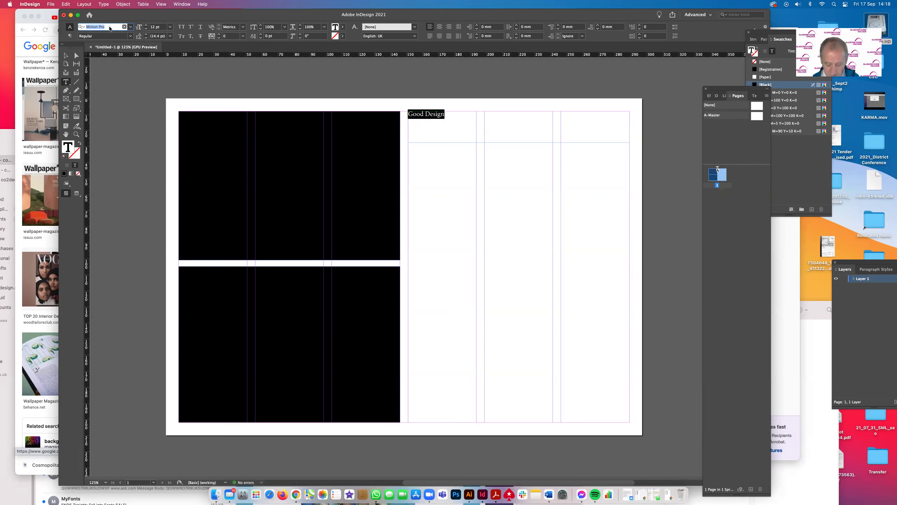
type("gill")
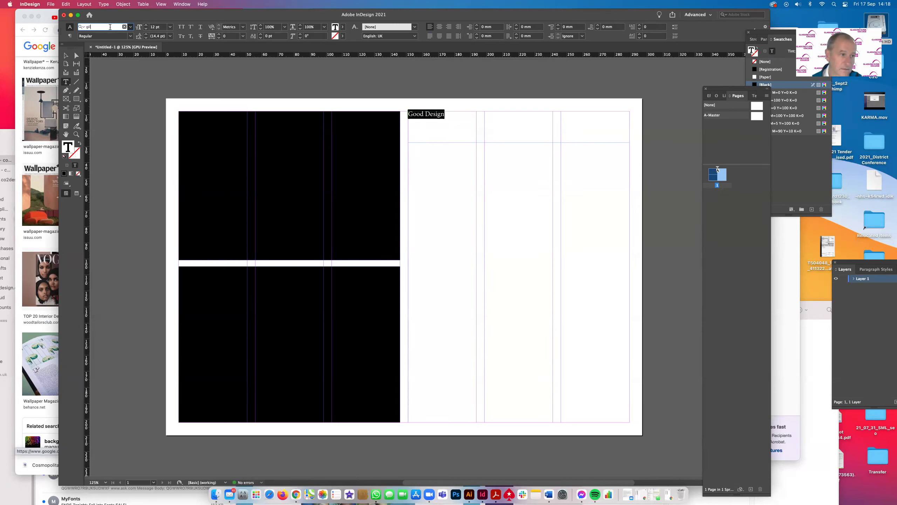
left_click(82, 26)
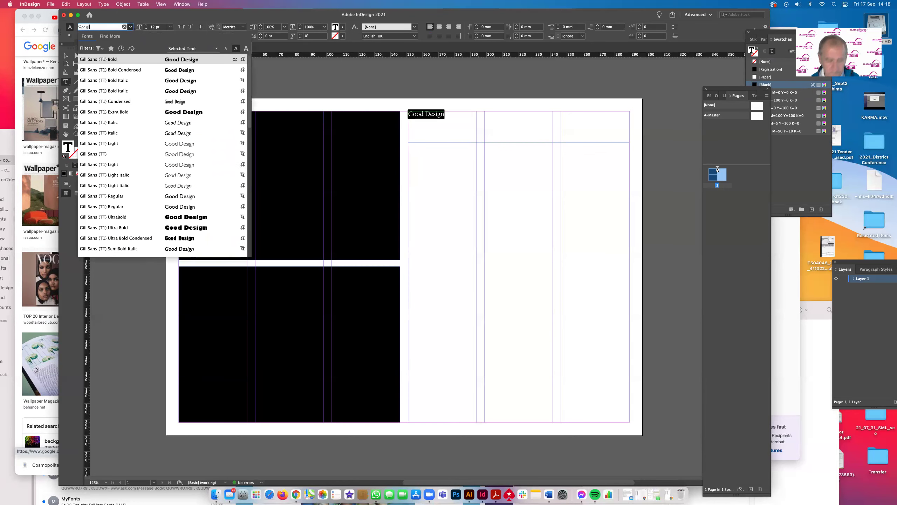
left_click(177, 60)
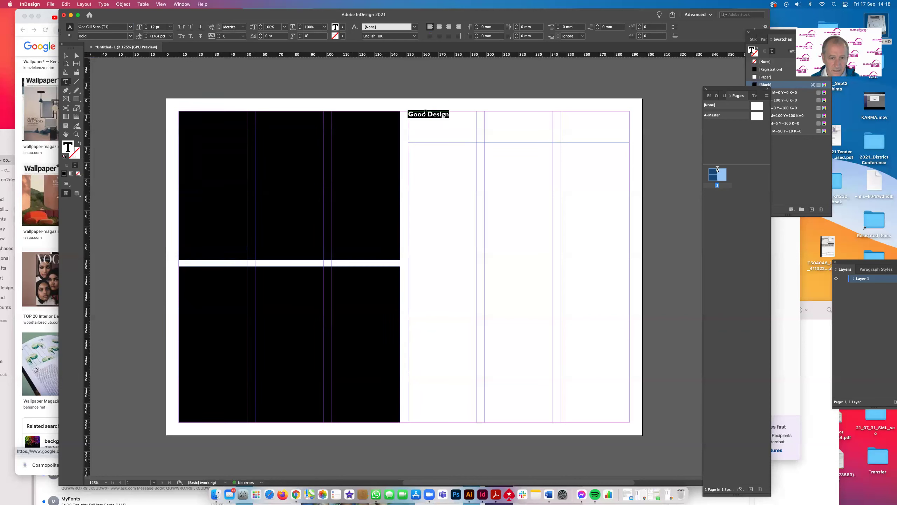
- Set the heading to 30 pt size with 36 pt leading, then deselect it
left_click(159, 27)
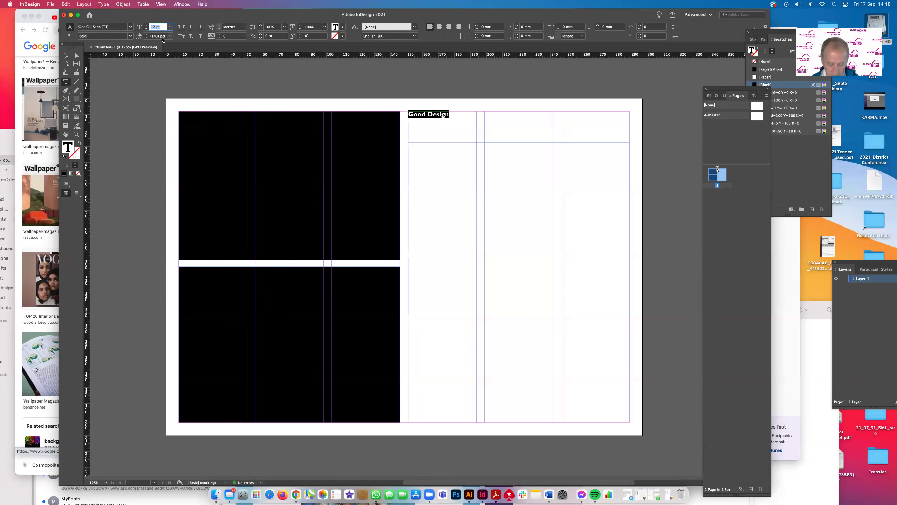
type("30")
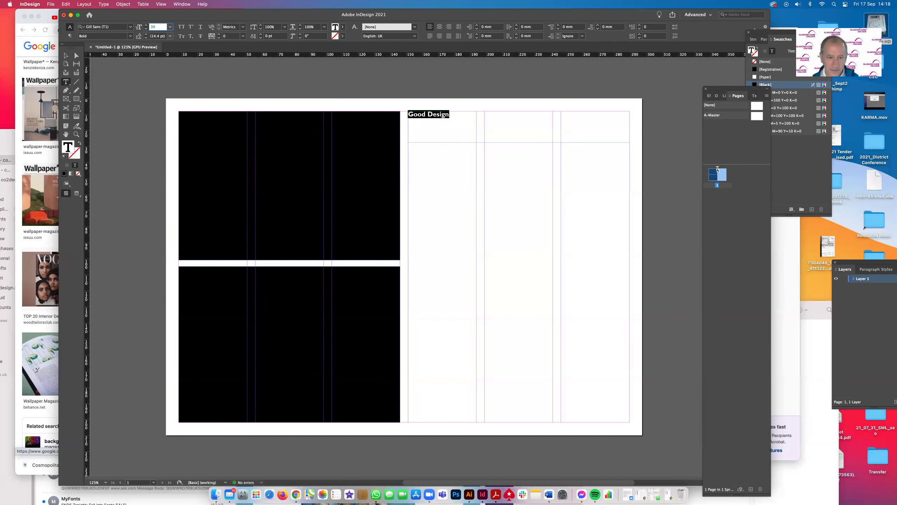
key("Return")
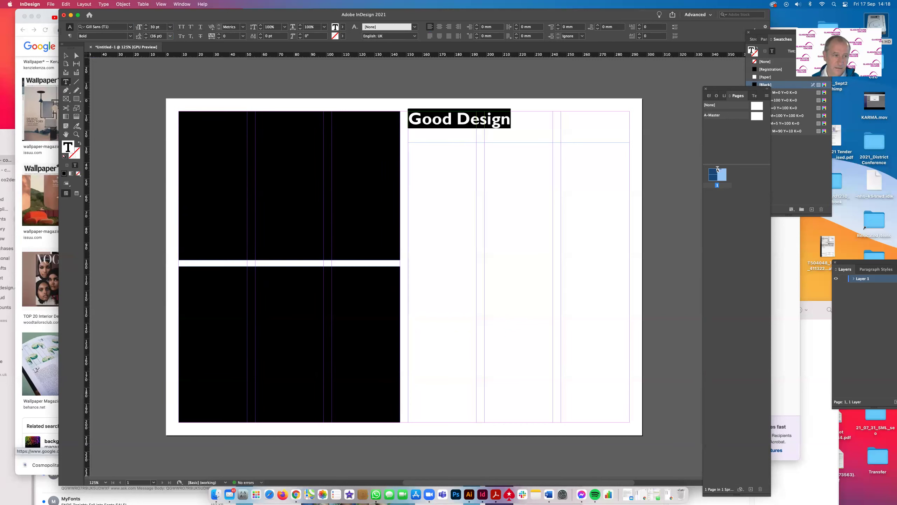
double_click(153, 36)
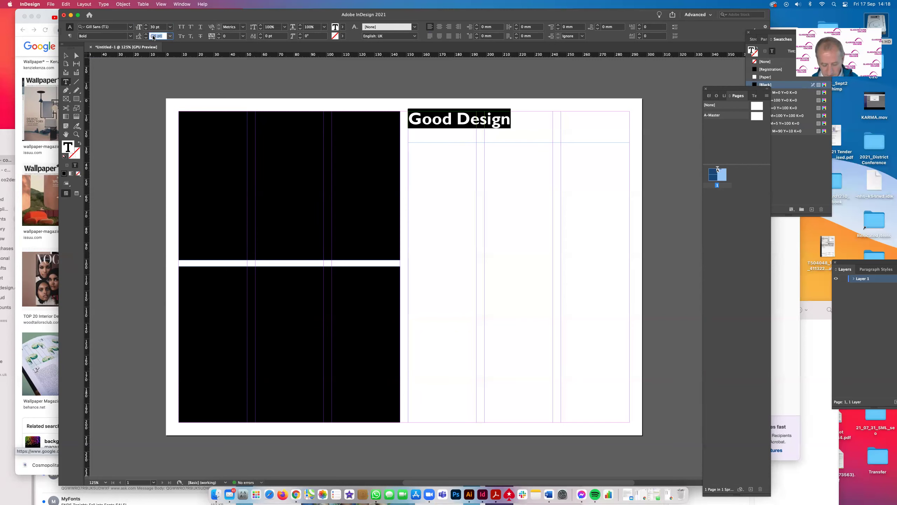
type("36")
key("Return")
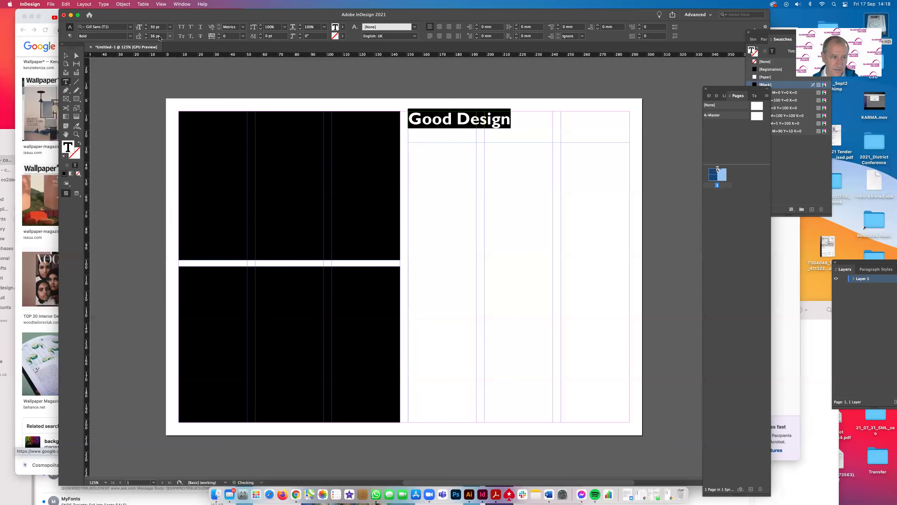
left_click(168, 36)
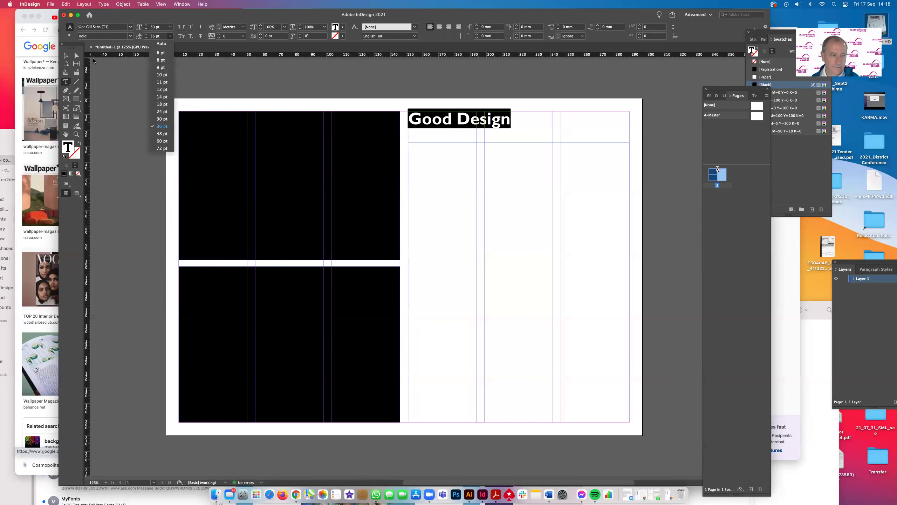
left_click(199, 99)
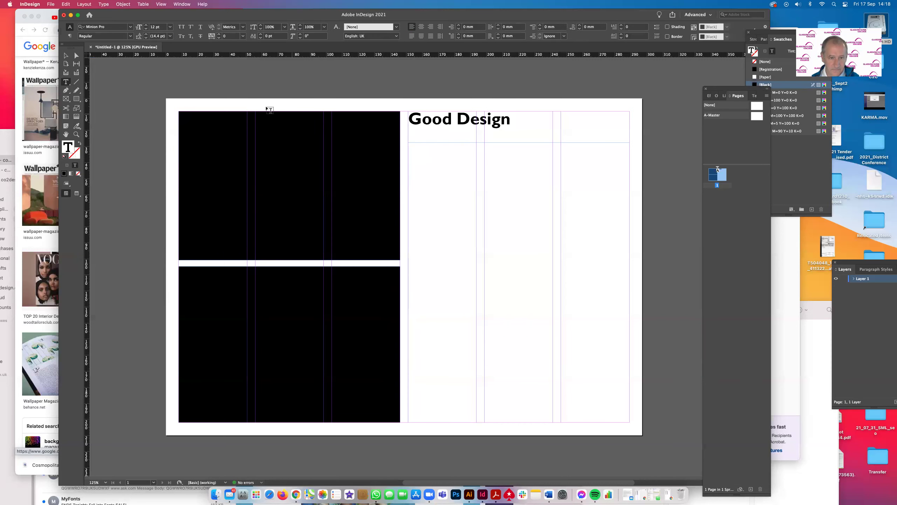
- Alt-drag a copy of Good Design beside the lower black block and retype it as 'Bad Design'
left_click(66, 55)
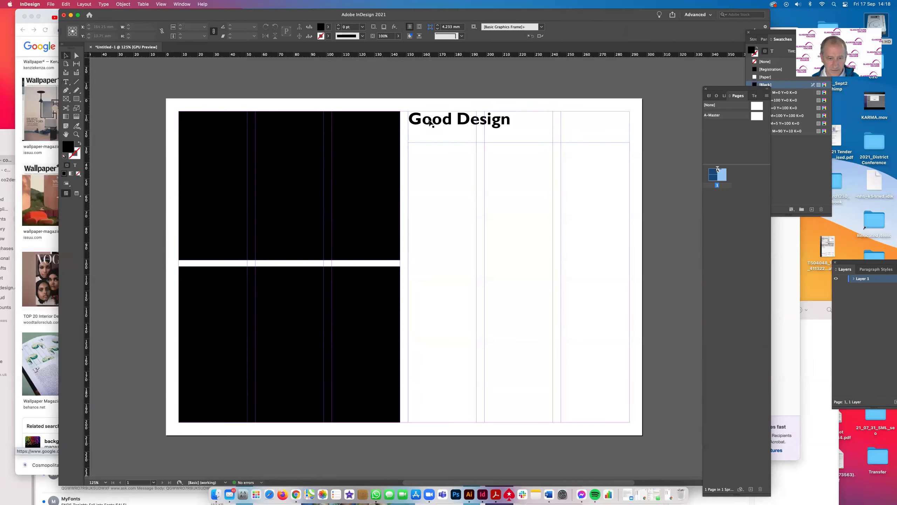
left_click(429, 136)
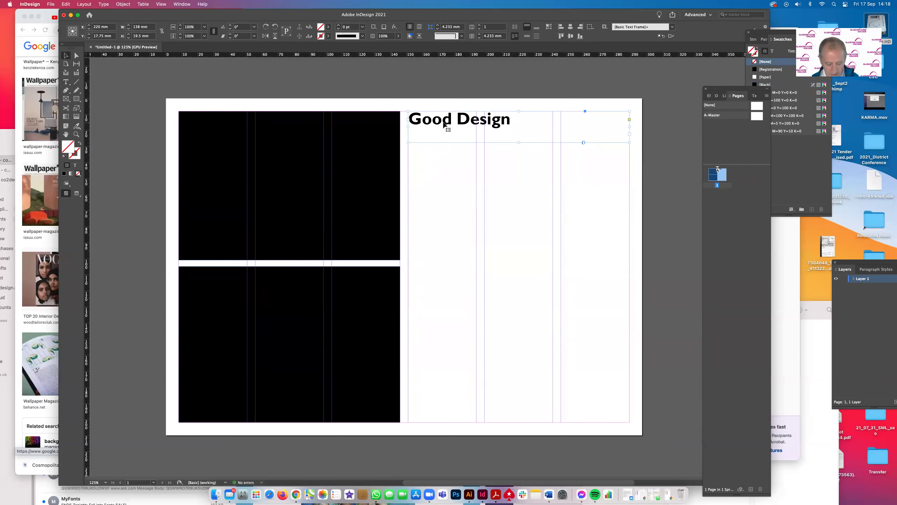
left_click(447, 182)
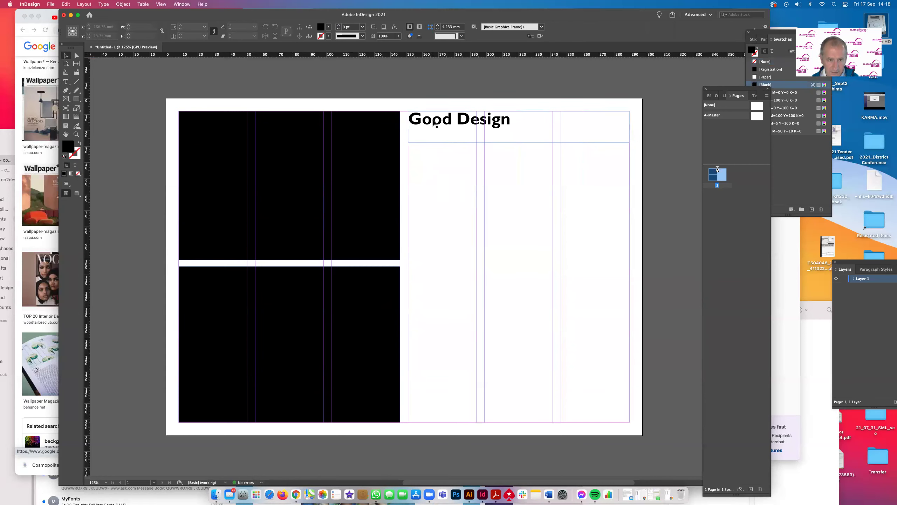
left_click_drag(434, 122, 407, 276)
double_click(431, 280)
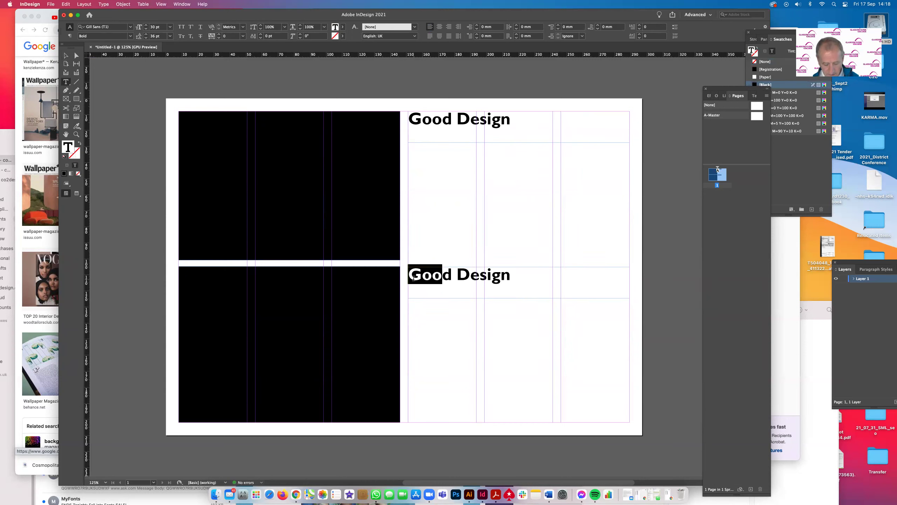
type("Bad")
key("BackSpace")
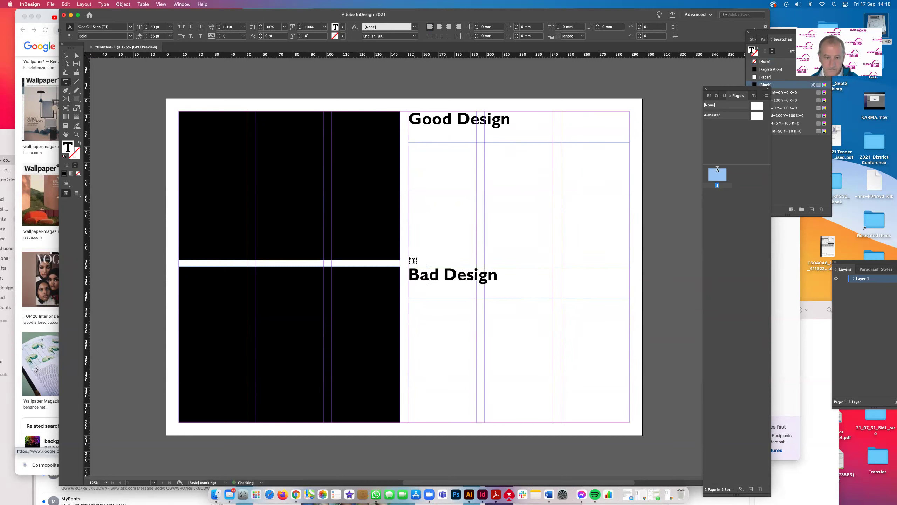
key("Escape")
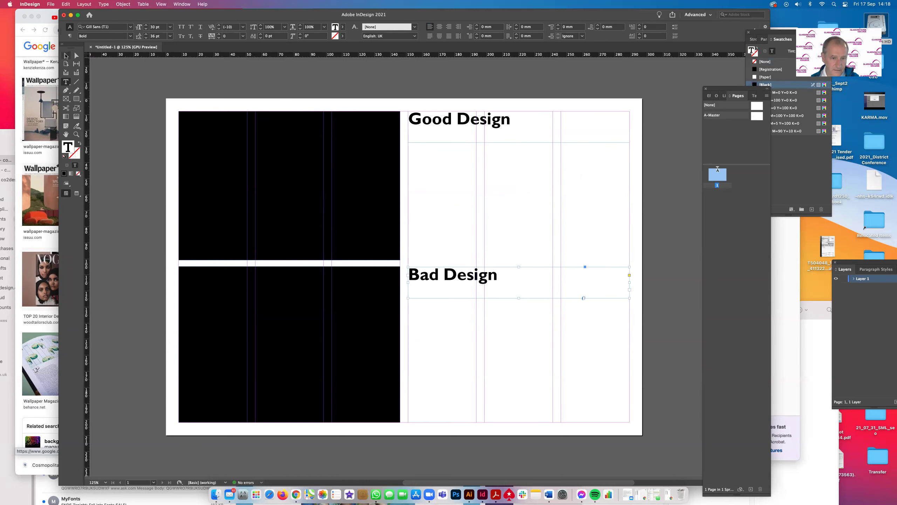
- Duplicate the Good Design frame just below the original
left_click(451, 184)
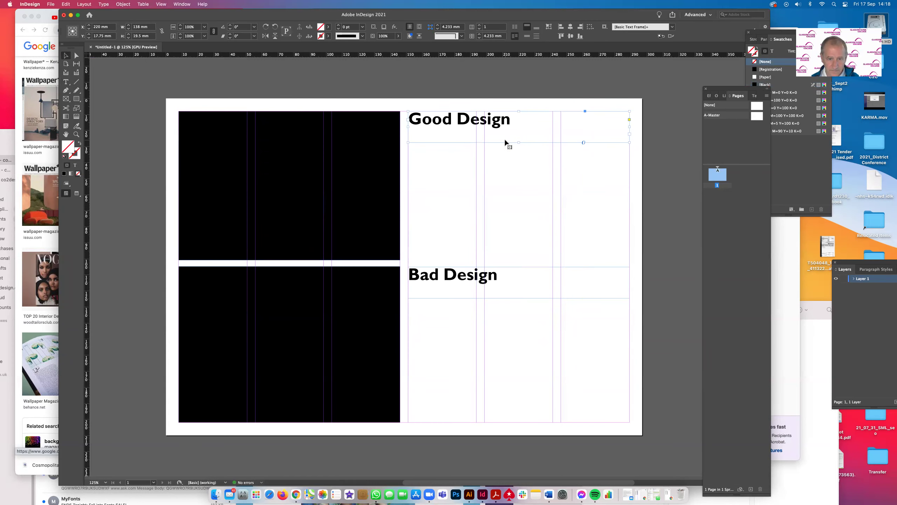
left_click(453, 124)
left_click_drag(456, 117, 451, 152)
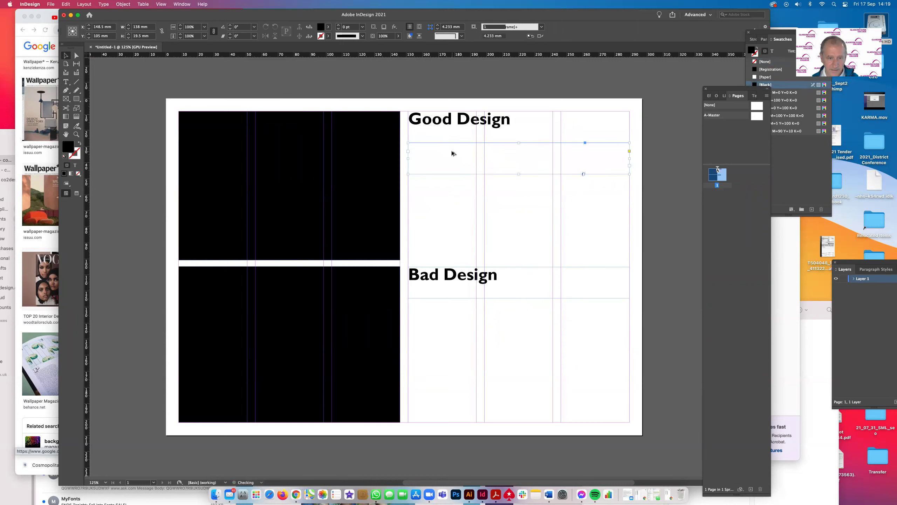
- Retype the second Good Design copy as 'Use of Colour', fixing the misspelt 'Collour'
left_click(65, 82)
double_click(461, 152)
triple_click(461, 152)
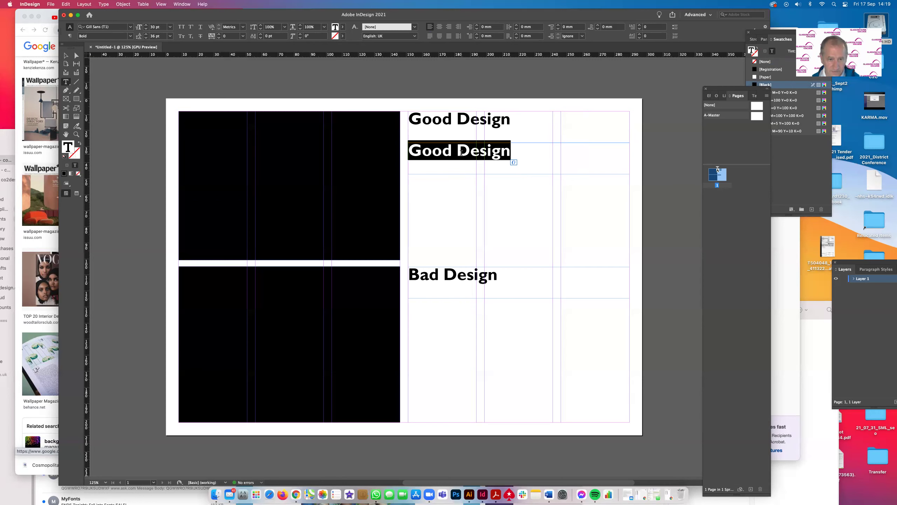
type("Us")
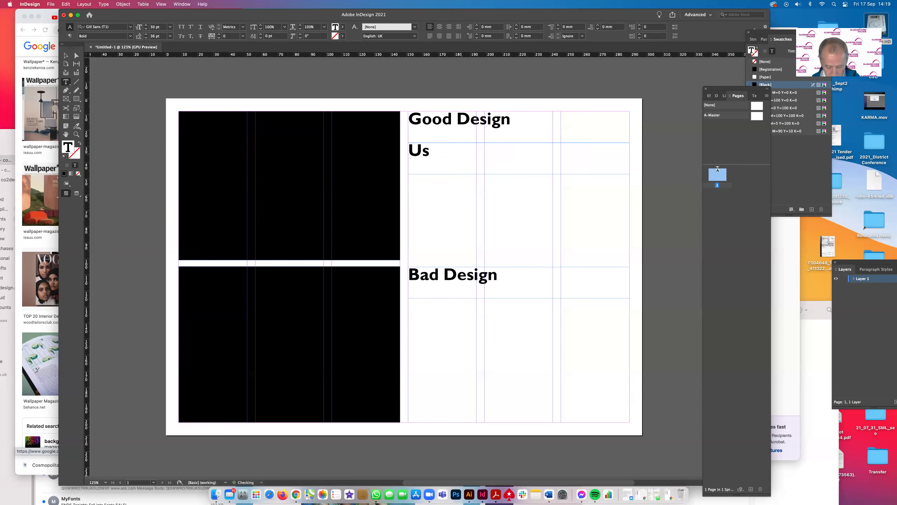
type("e of Collour")
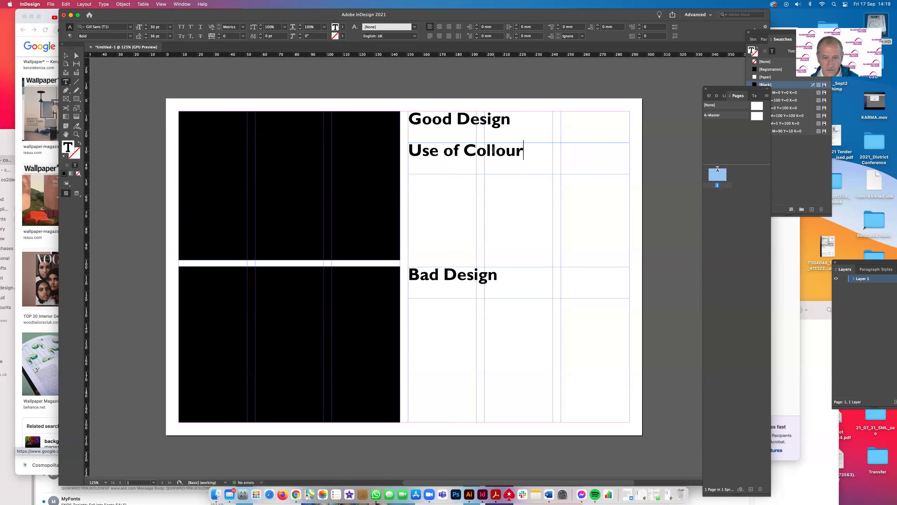
left_click(495, 155)
key("BackSpace")
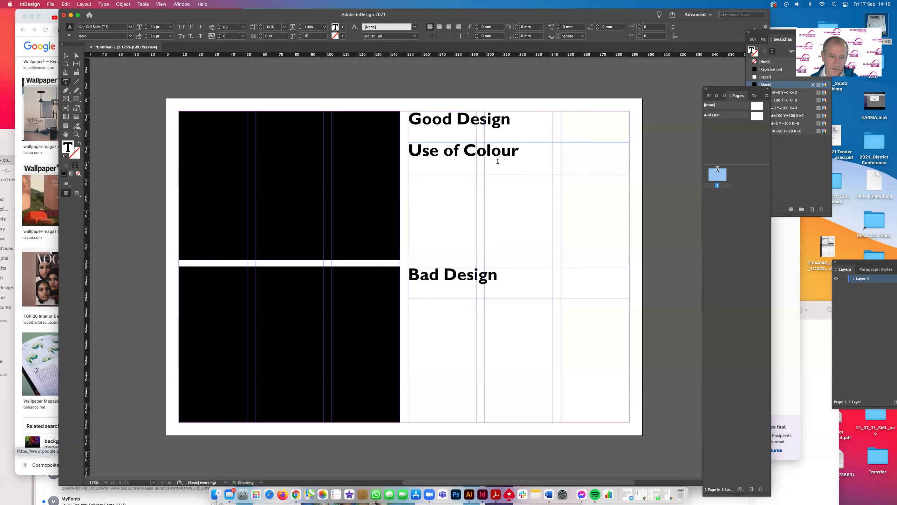
triple_click(485, 150)
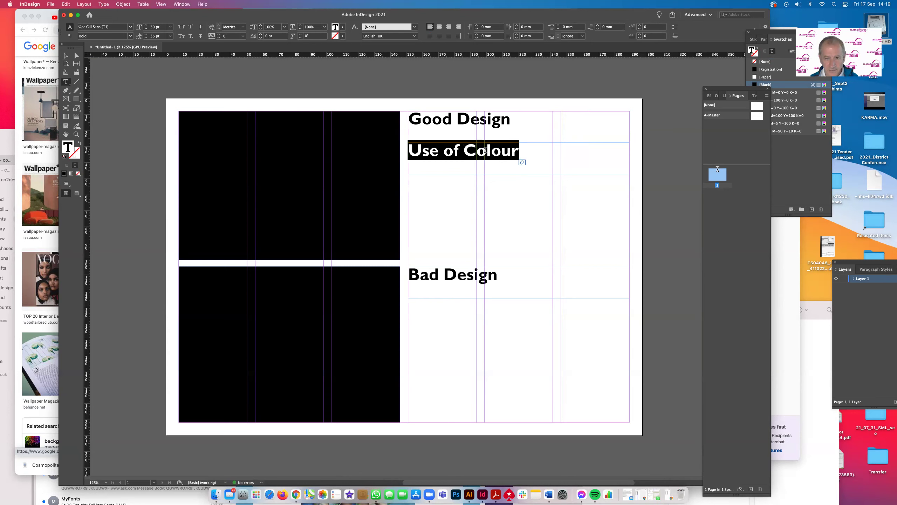
- Set the Use of Colour subheading to 18 pt in the Light weight
left_click(153, 27)
type("18")
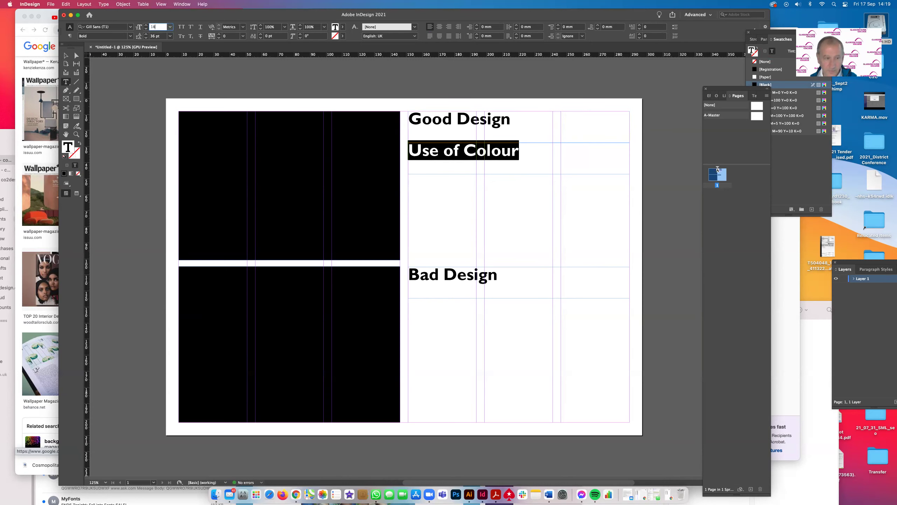
left_click(155, 36)
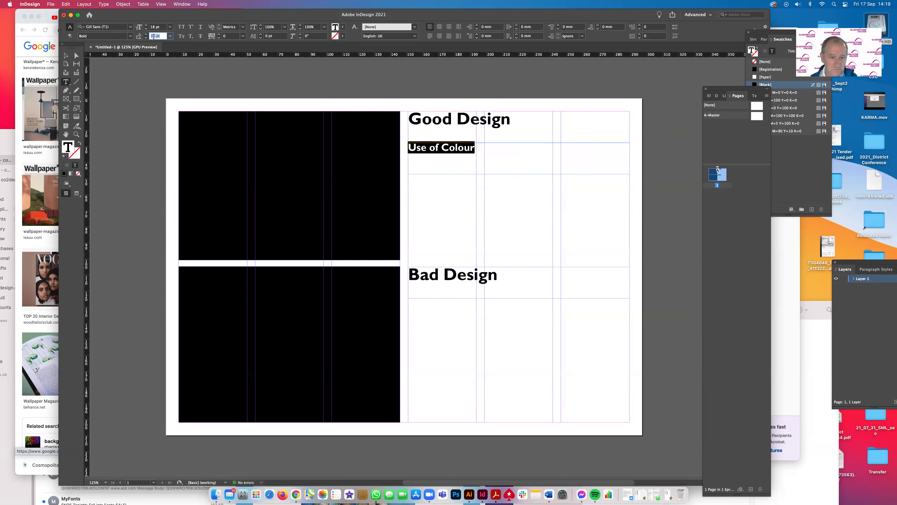
left_click(131, 36)
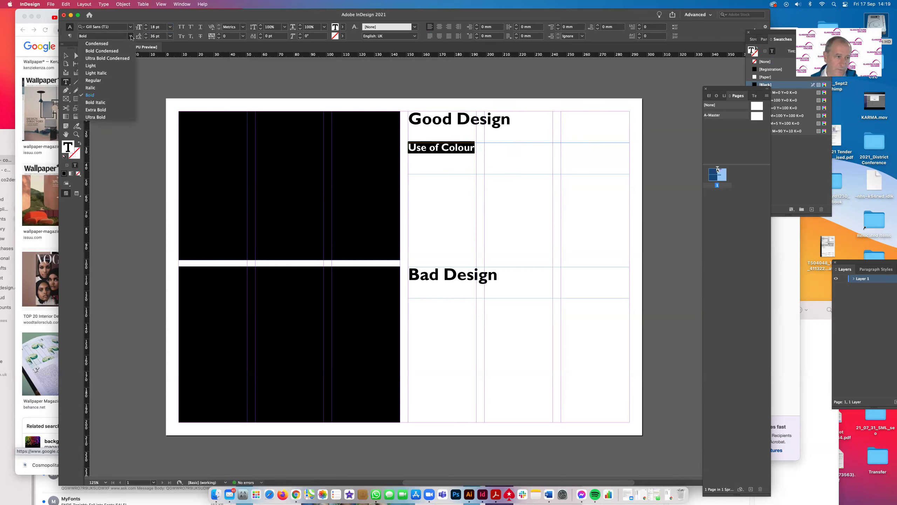
left_click(109, 67)
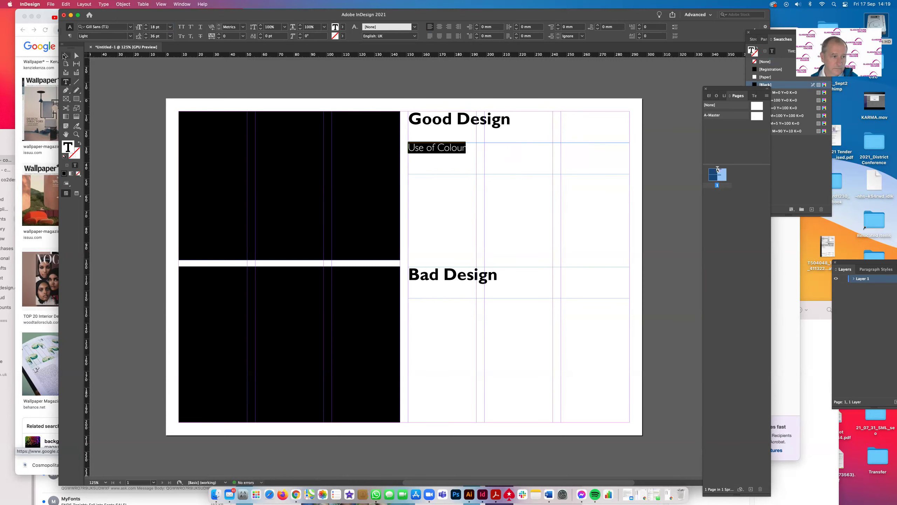
- Shorten the Use of Colour frame so it fits its single line of text
left_click(64, 55)
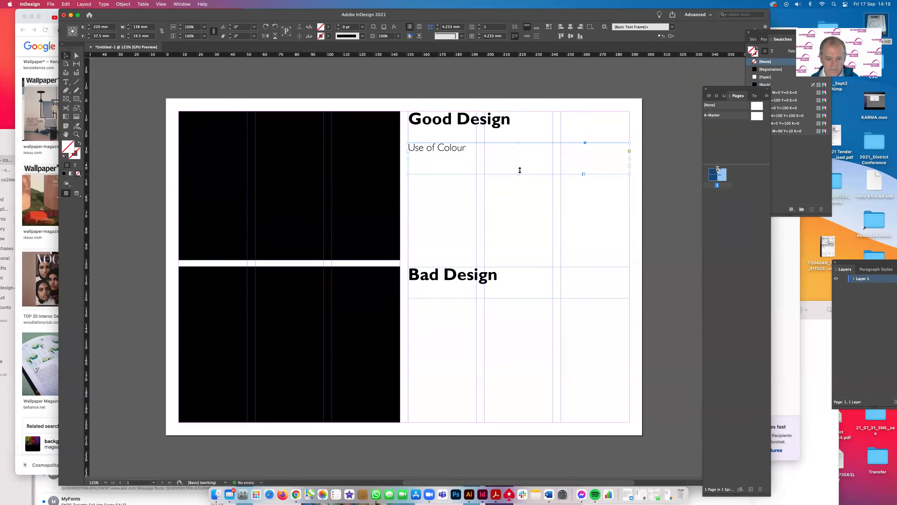
left_click_drag(520, 170, 520, 160)
left_click(442, 169)
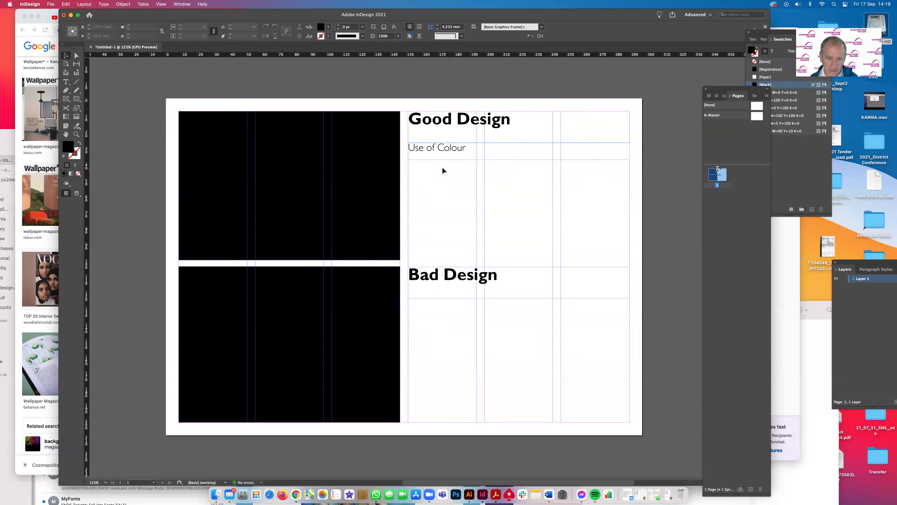
left_click(450, 150)
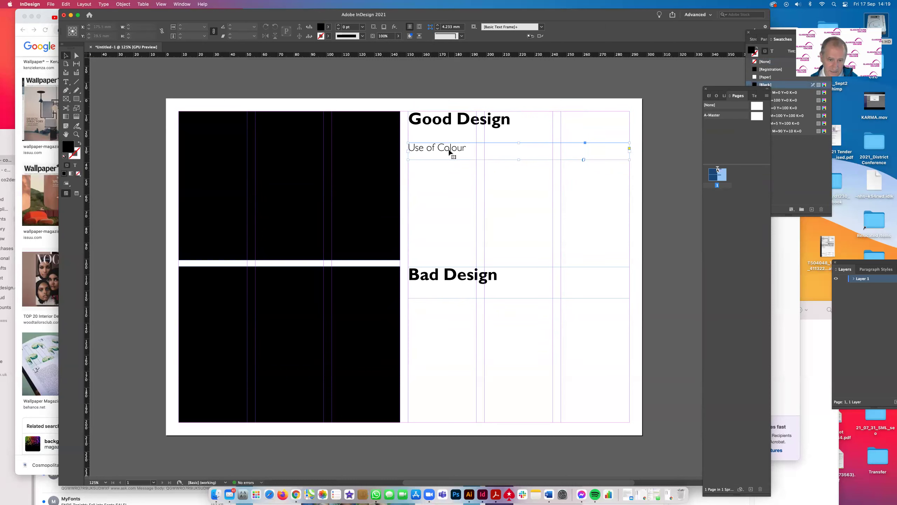
left_click(447, 179)
left_click(65, 82)
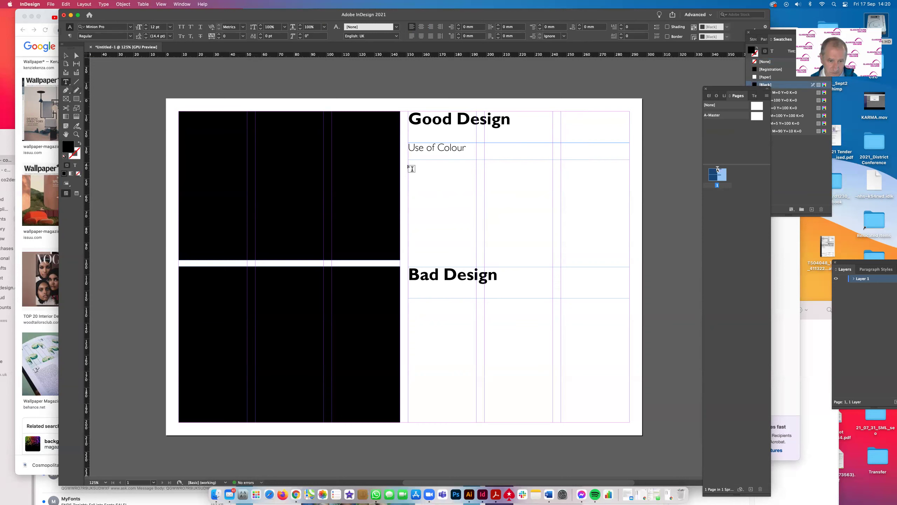
- Draw a text frame below Use of Colour and set its font to Gill Sans (TT) Light
left_click_drag(409, 163, 630, 259)
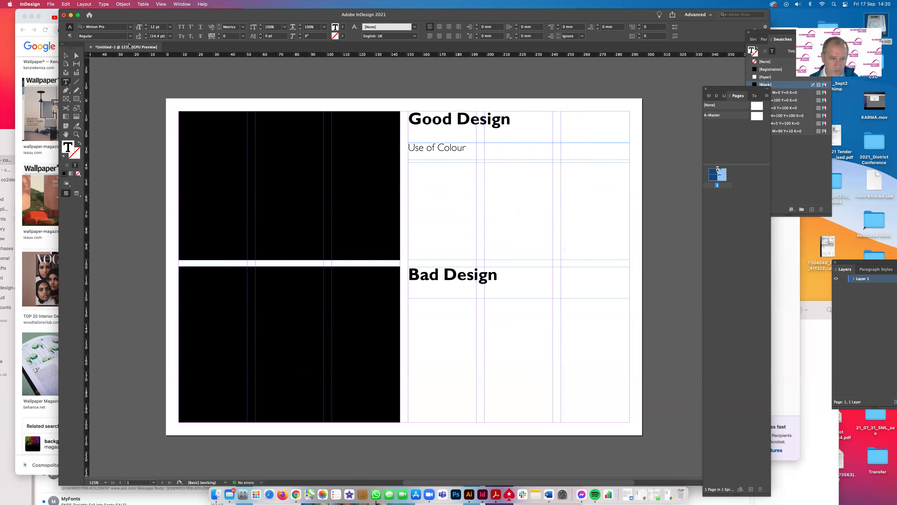
left_click(81, 27)
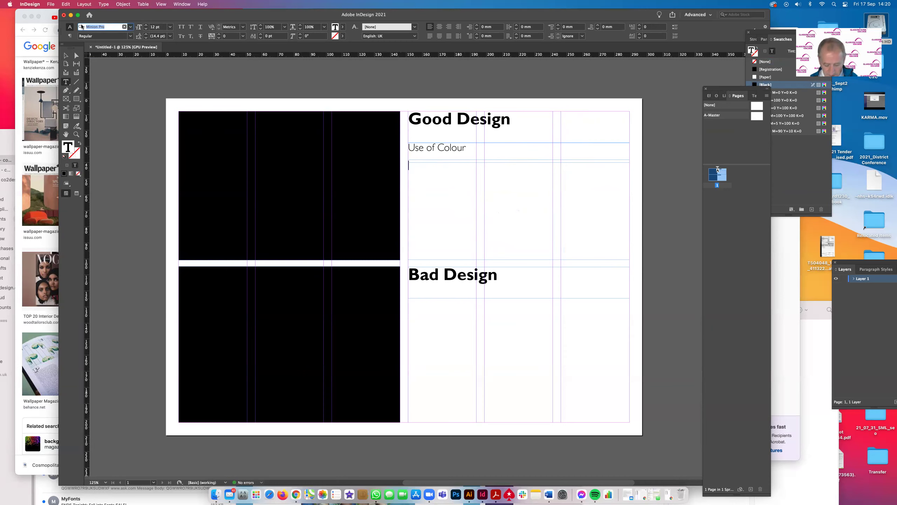
type("gill")
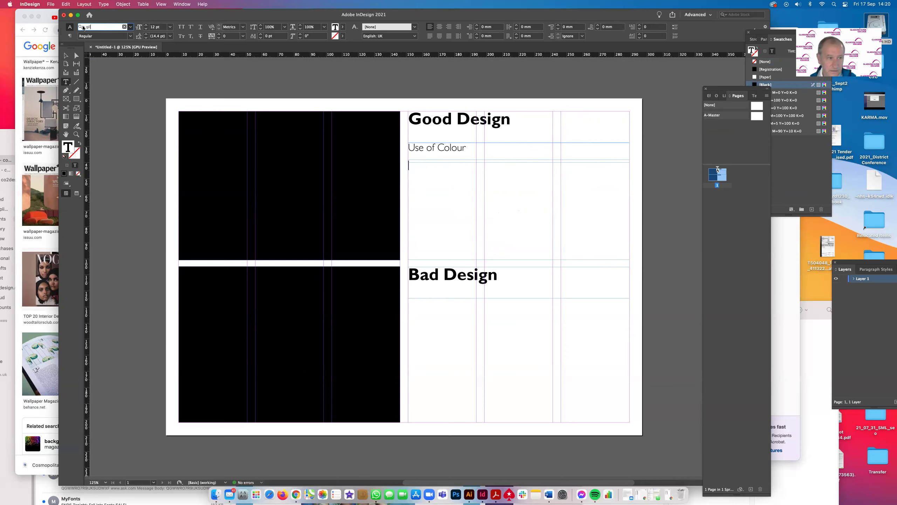
type(" s")
left_click(109, 28)
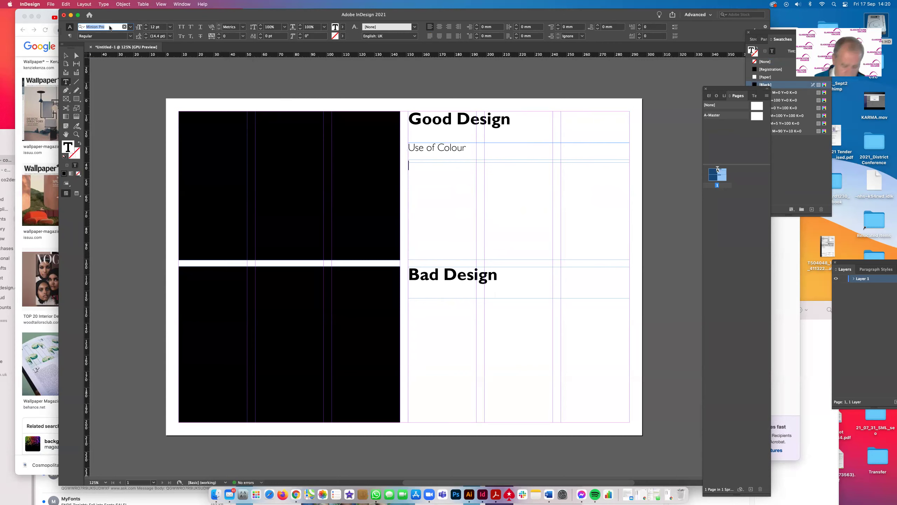
type("gill")
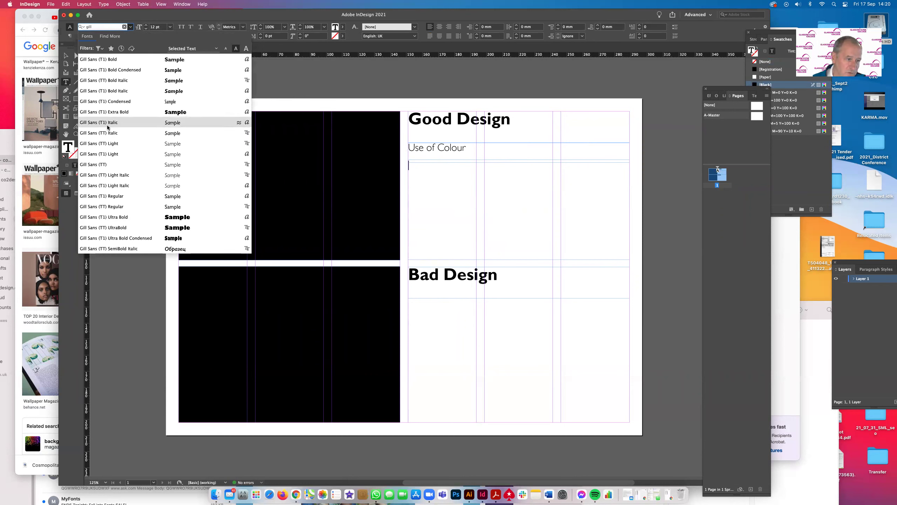
left_click(106, 143)
- Set the new frame's text to 14 pt with 16 pt leading
left_click(154, 28)
double_click(154, 27)
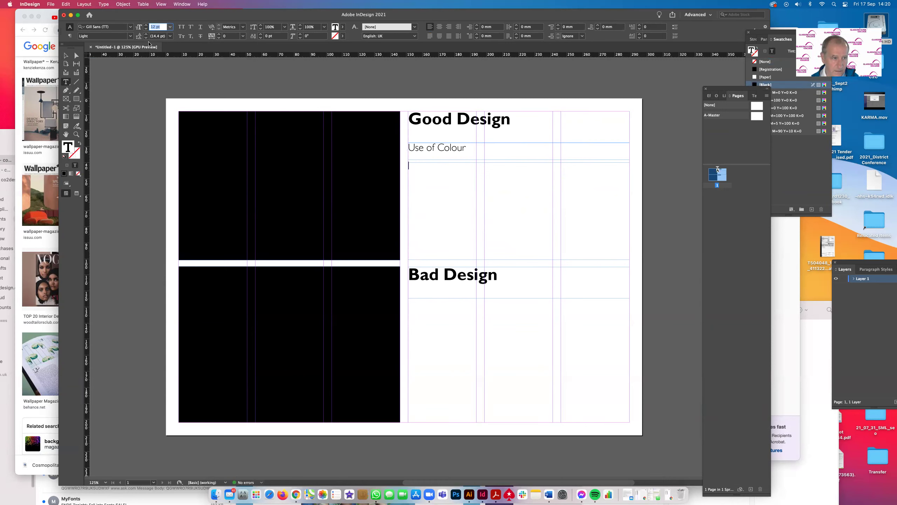
type("14")
key("Tab")
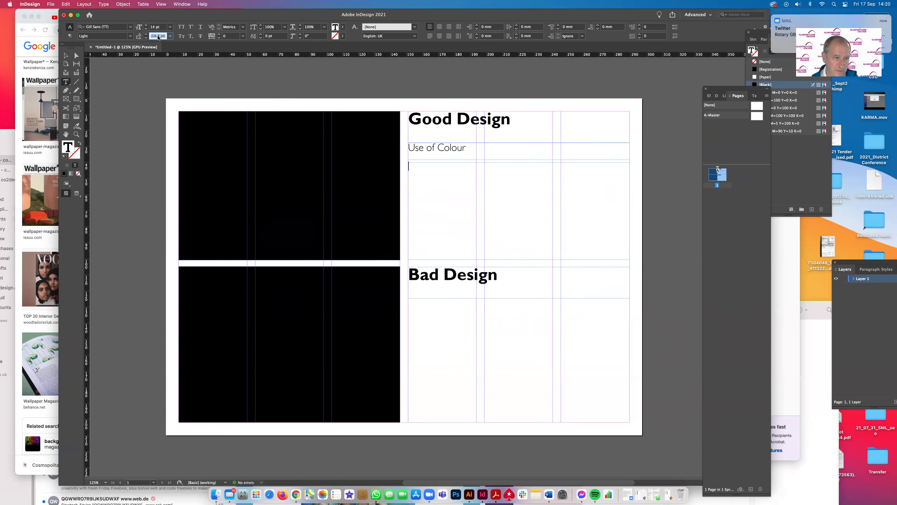
type("16")
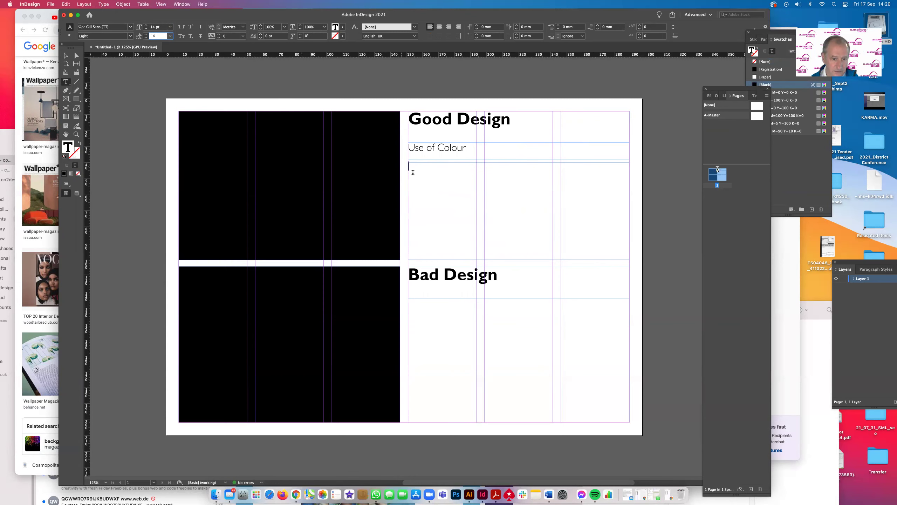
key("Return")
- Fill the body frame via Type > Fill with Placeholder Text, adding a paragraph break after the stray I
left_click(105, 5)
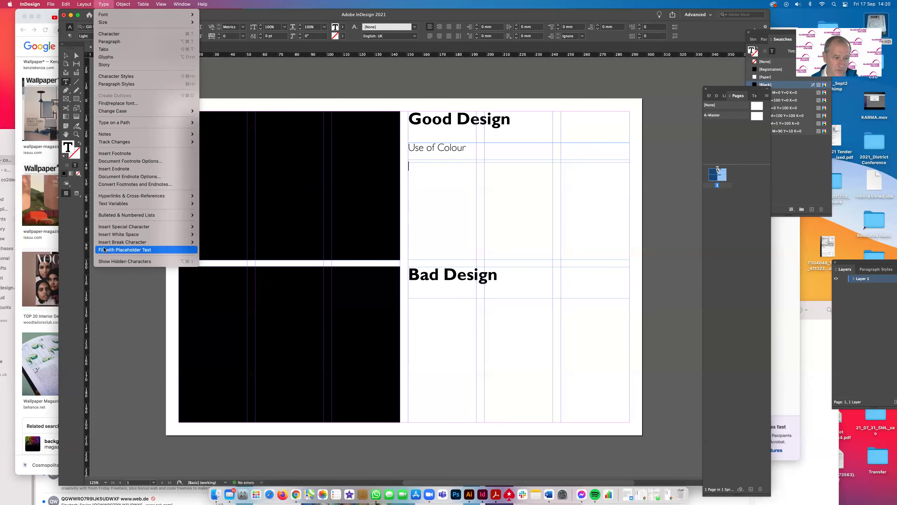
left_click(141, 251)
left_click(471, 223)
left_click(409, 193)
key("Return")
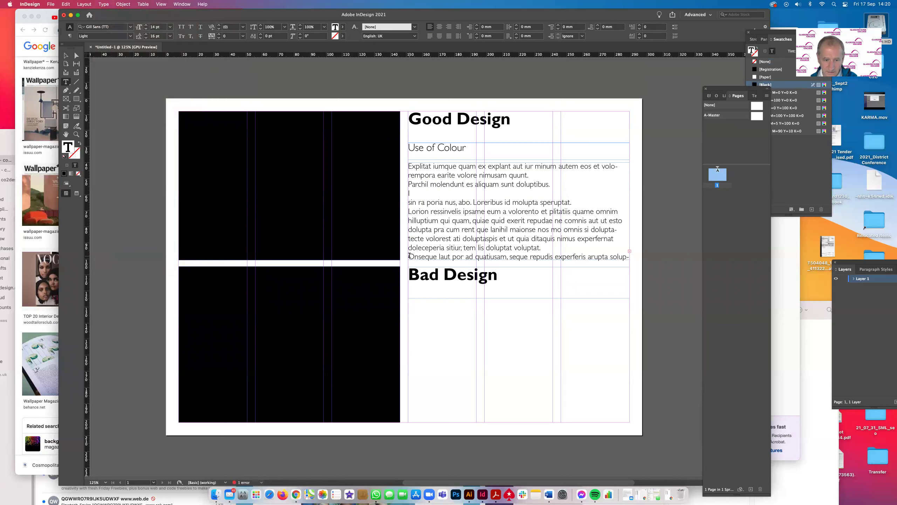
key("Return")
left_click(65, 56)
left_click(140, 126)
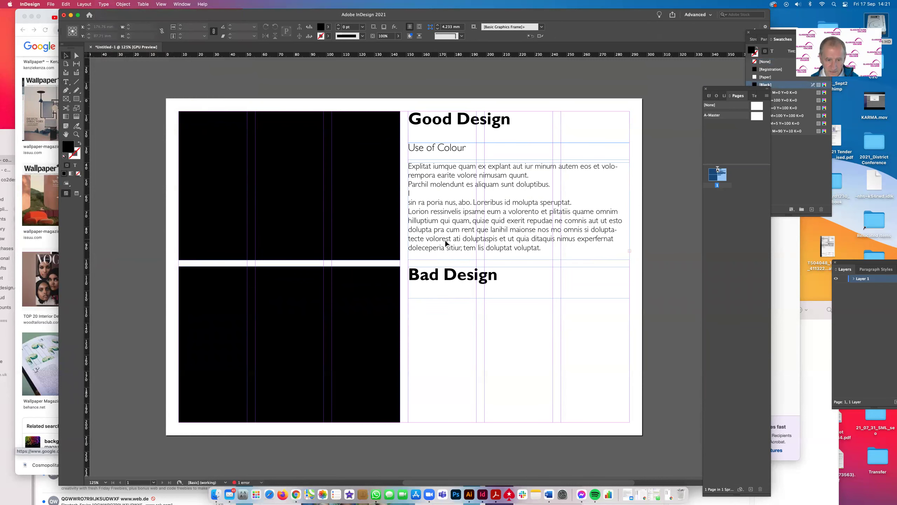
- Place a second copy of the placeholder body text under Bad Design, then view the page in Preview mode
left_click_drag(446, 244, 449, 404)
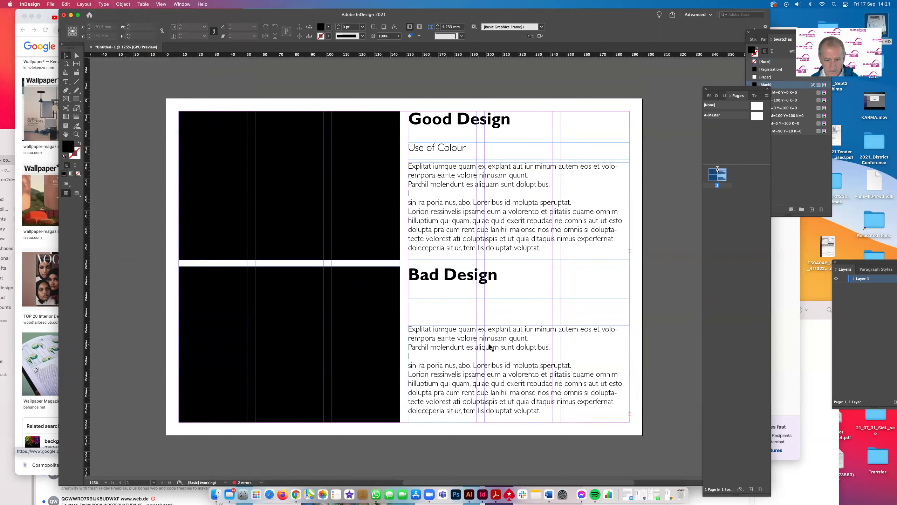
left_click_drag(474, 358, 474, 331)
left_click(656, 300)
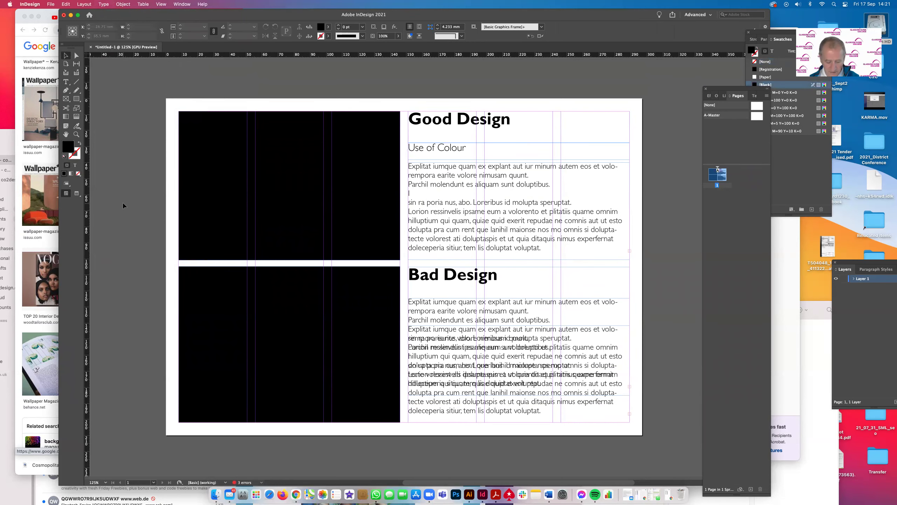
key("w")
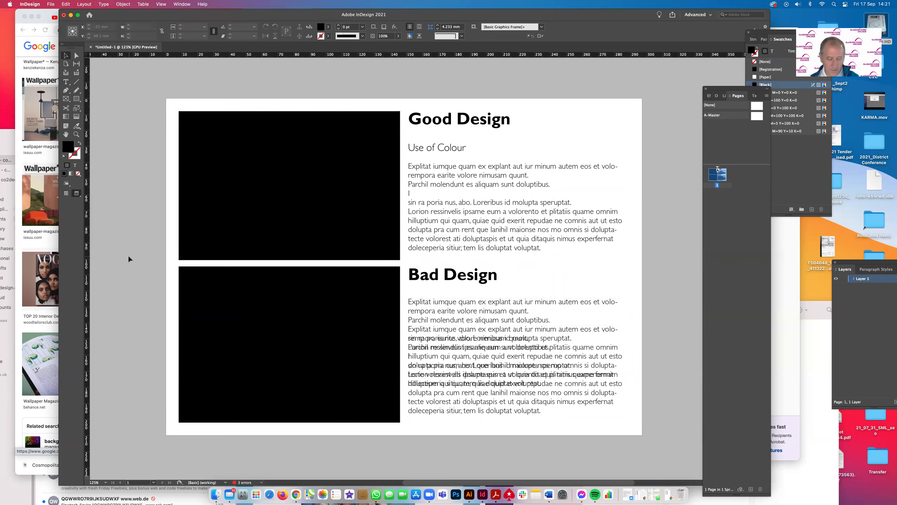
key("w")
key("w")
key("w")
key("w")
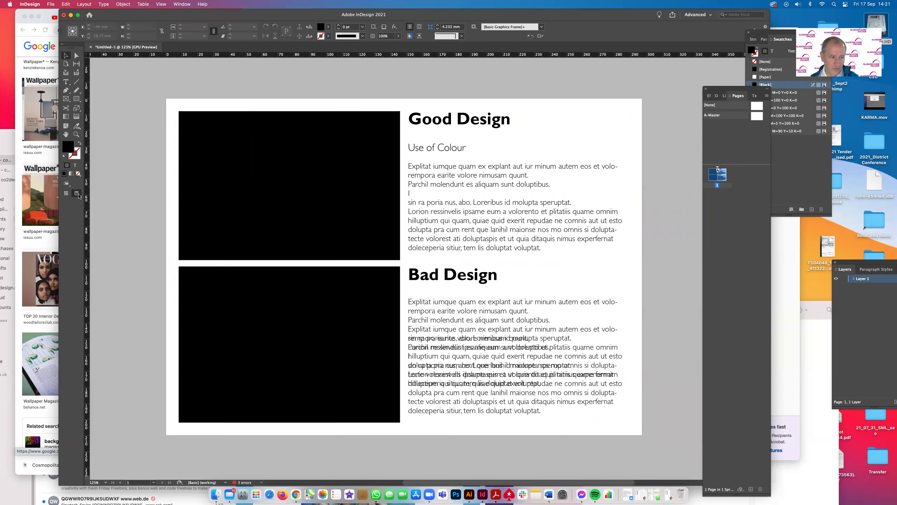
left_click(65, 195)
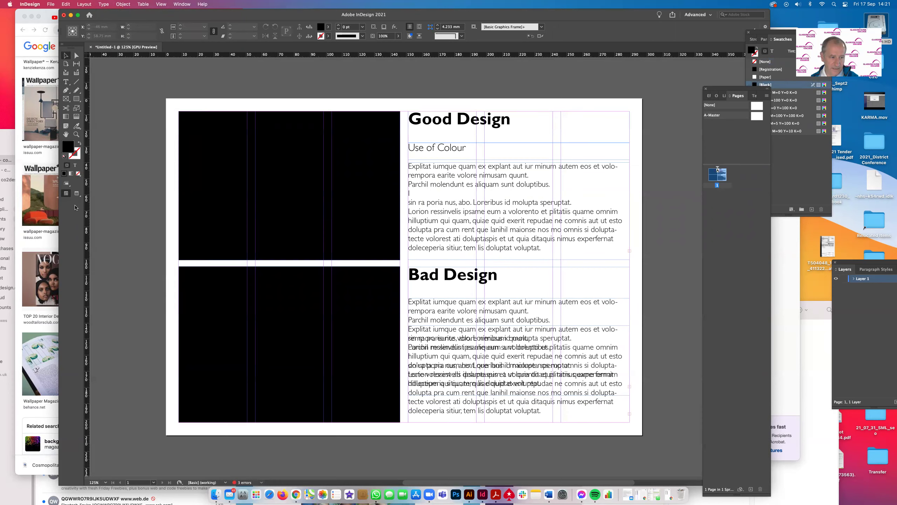
left_click(76, 195)
left_click(69, 197)
left_click(68, 197)
left_click(66, 195)
key("w")
key("w")
key("w")
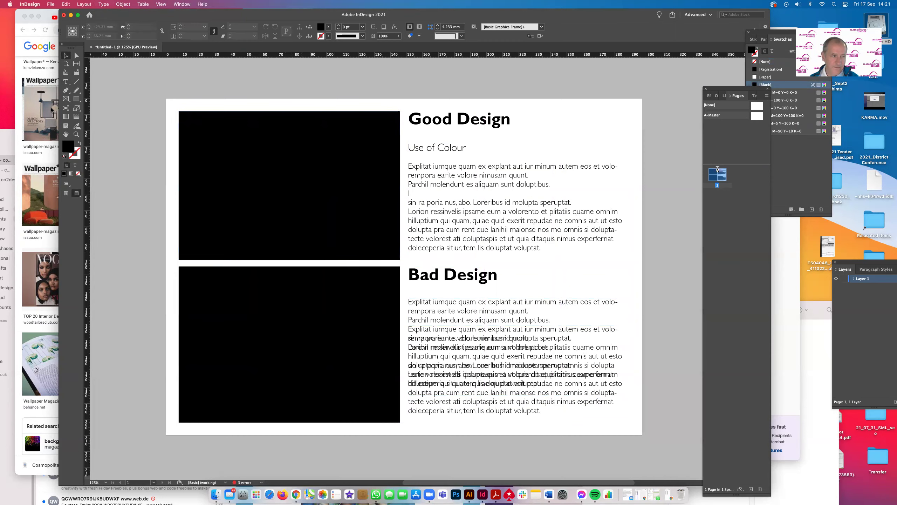
- Look over the cosmopolitan magazine layout image results in Chrome, then return to the InDesign layout
left_click(45, 15)
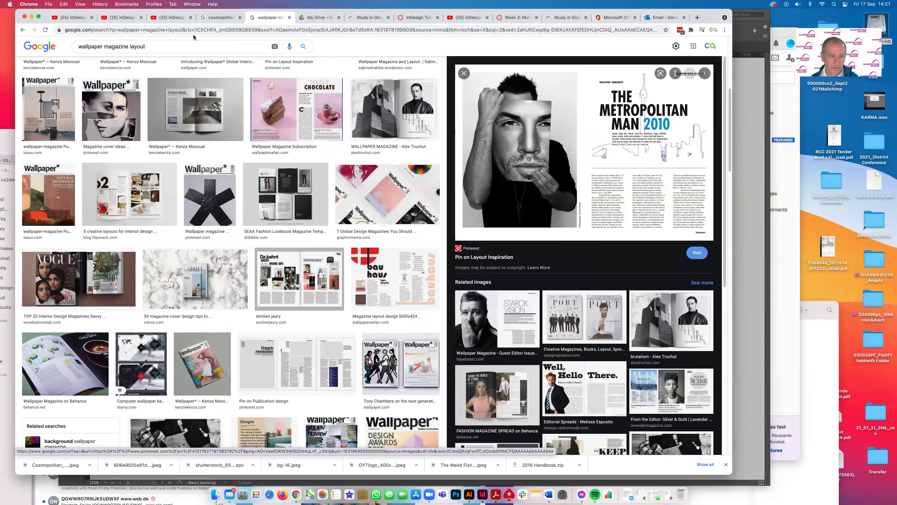
left_click(215, 18)
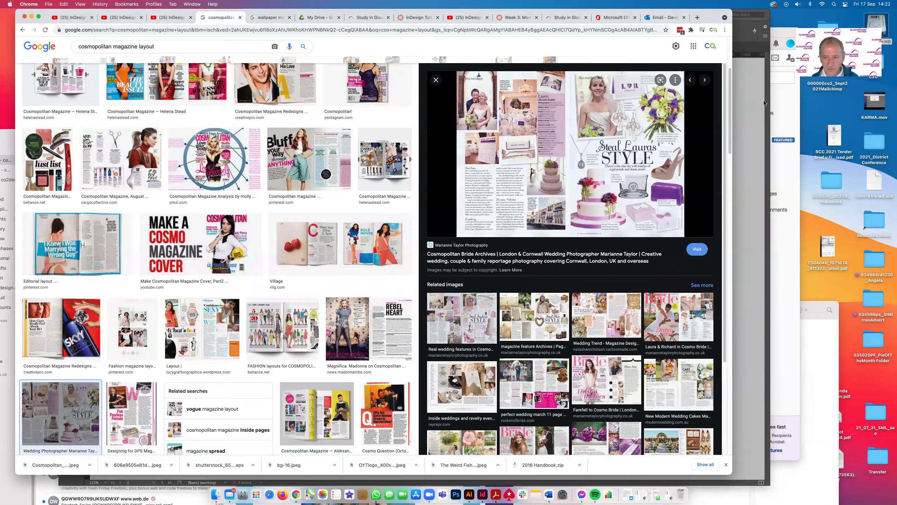
left_click(753, 104)
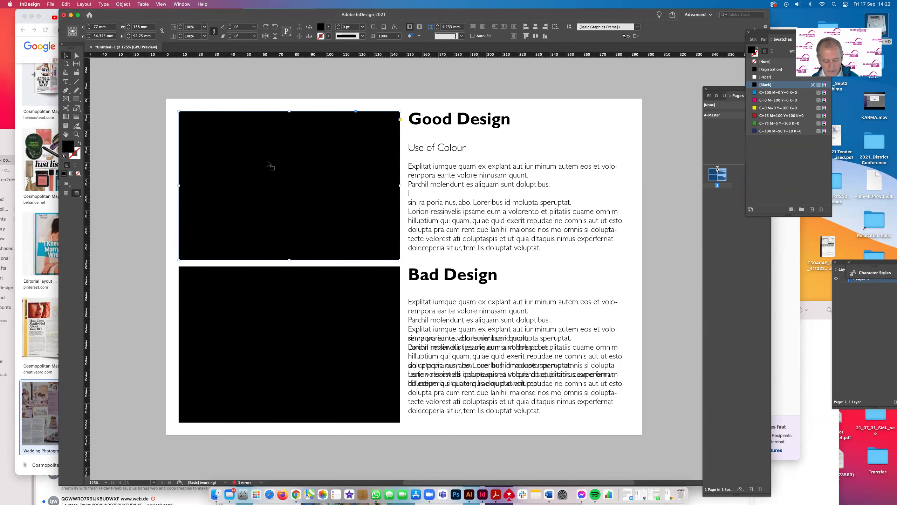
- Place the Page_2 chair magazine spread JPEG into the top frame beside Good Design
key("super+d")
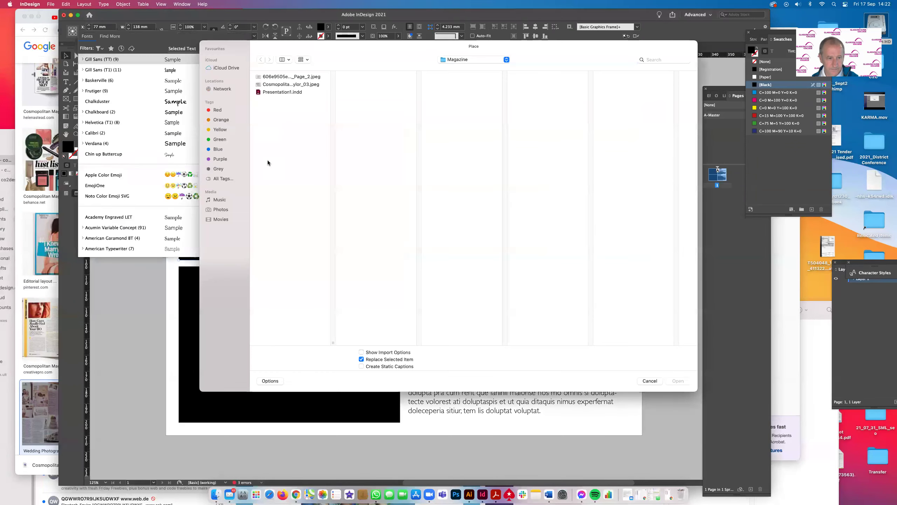
left_click(273, 78)
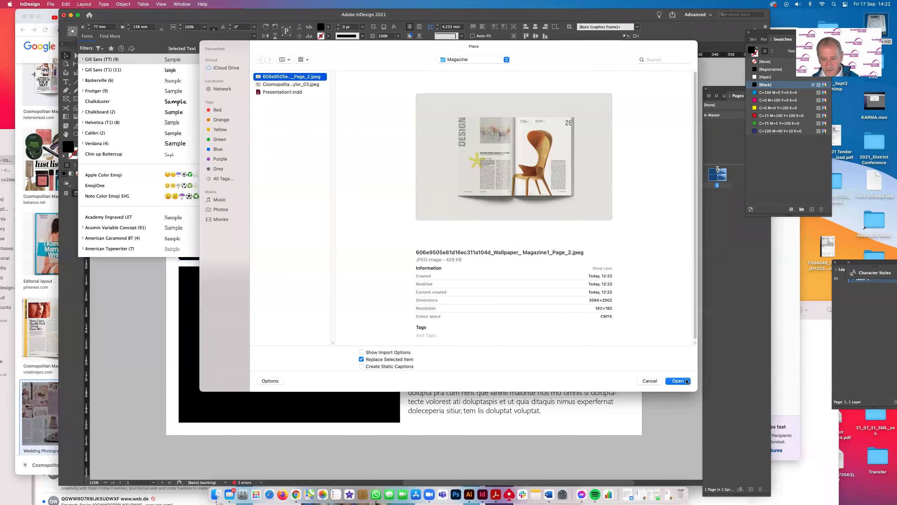
left_click(678, 381)
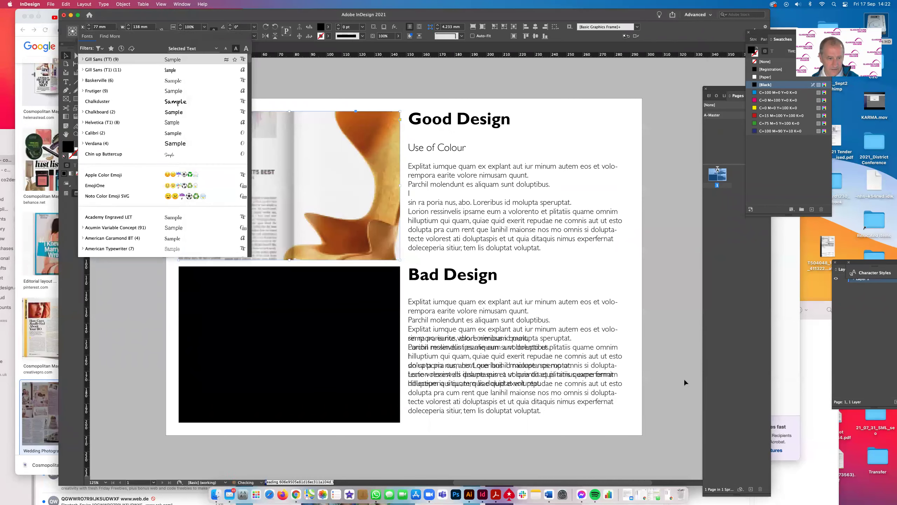
left_click(282, 86)
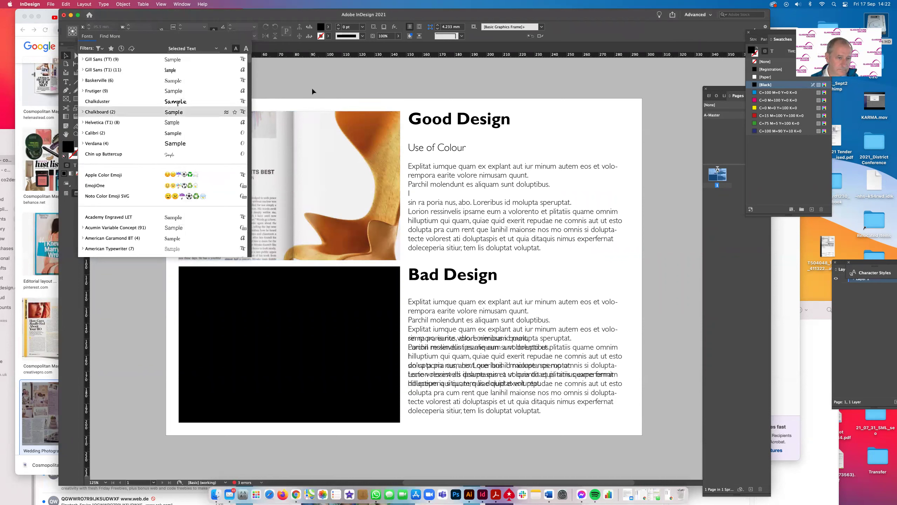
left_click(359, 175)
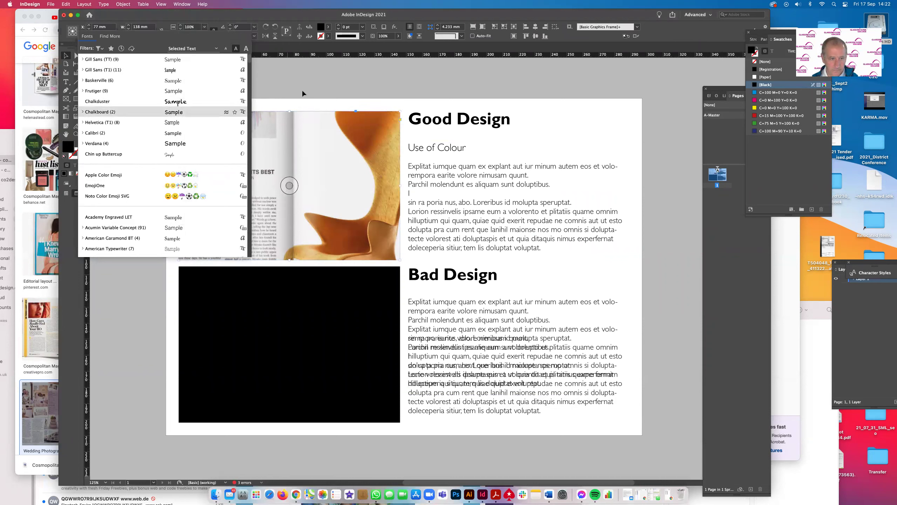
- Fit the chair spread proportionally so the whole spread shows in its frame
left_click_drag(332, 15, 475, 7)
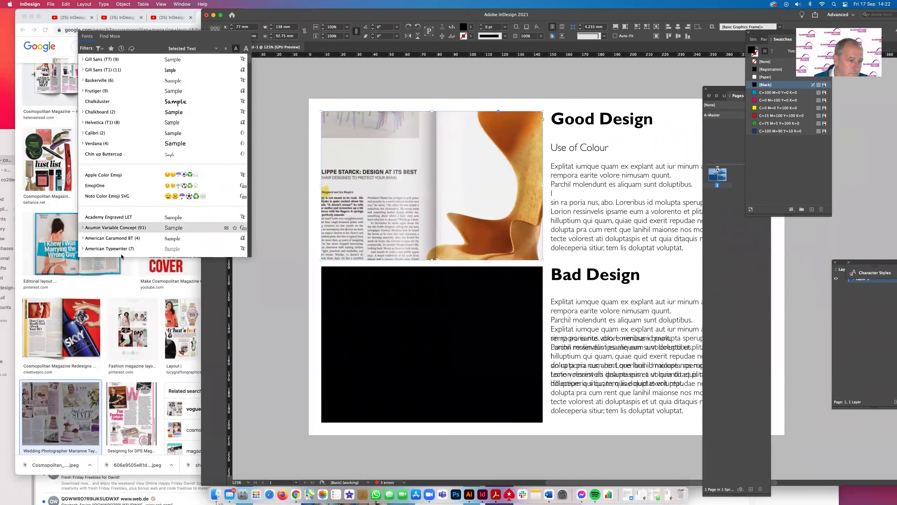
left_click(111, 293)
left_click(753, 97)
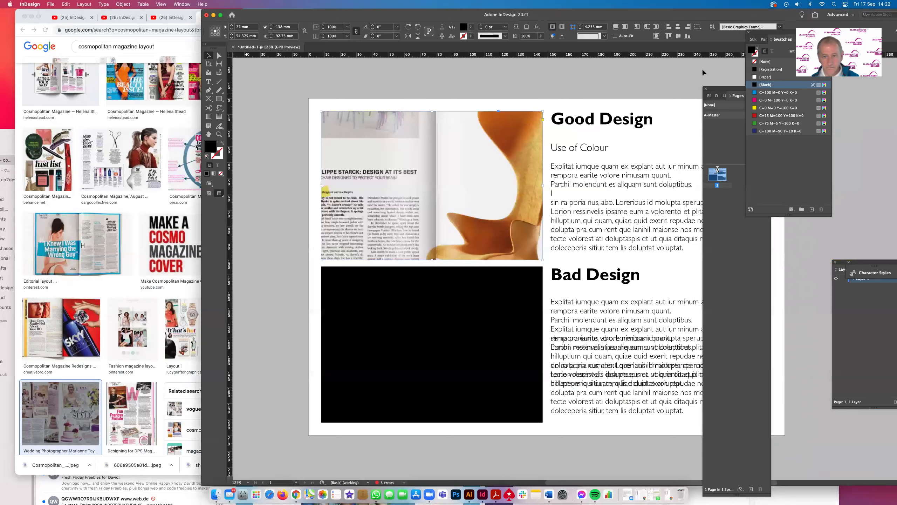
left_click_drag(448, 11, 281, 11)
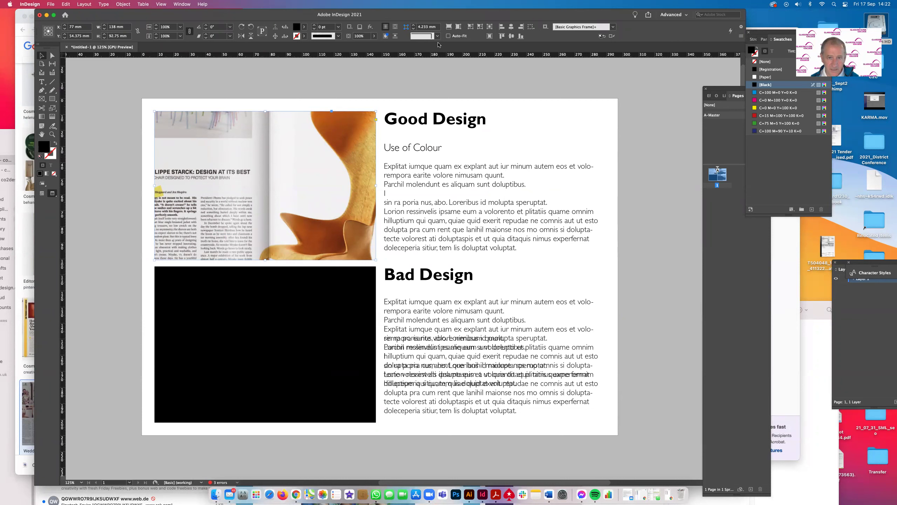
left_click(470, 28)
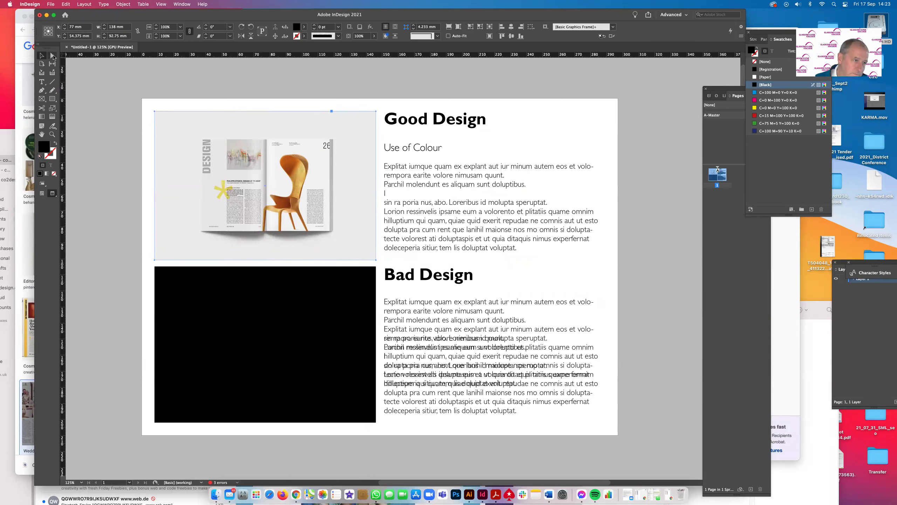
- Scale the chair spread image inside the top frame to 34% using the Direct Selection tool
left_click(53, 56)
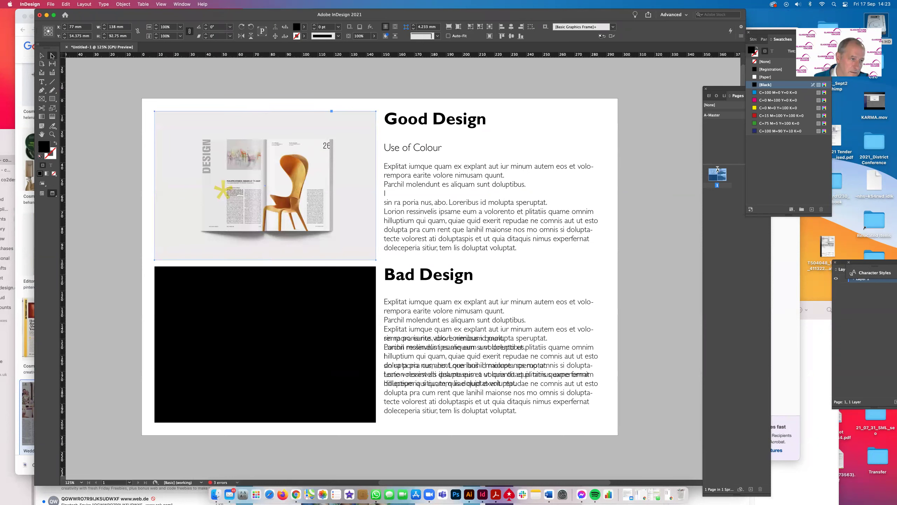
left_click(217, 137)
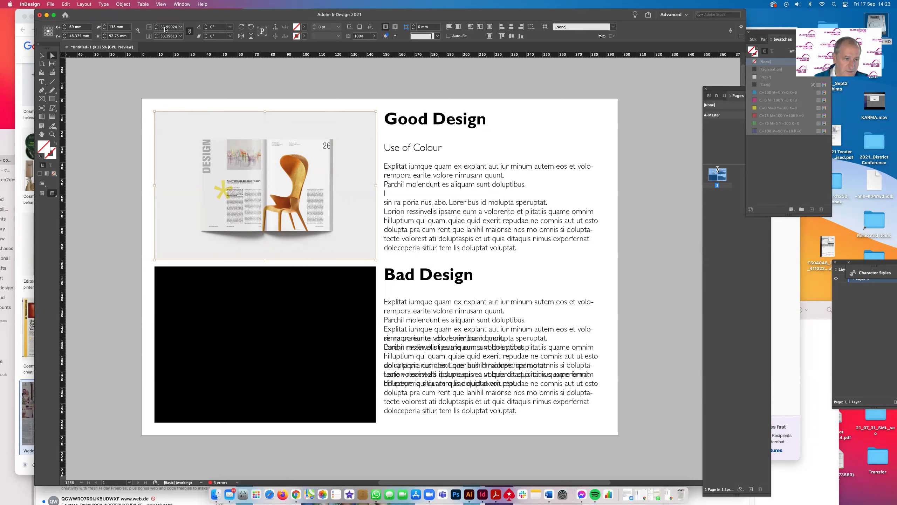
left_click(166, 28)
double_click(166, 28)
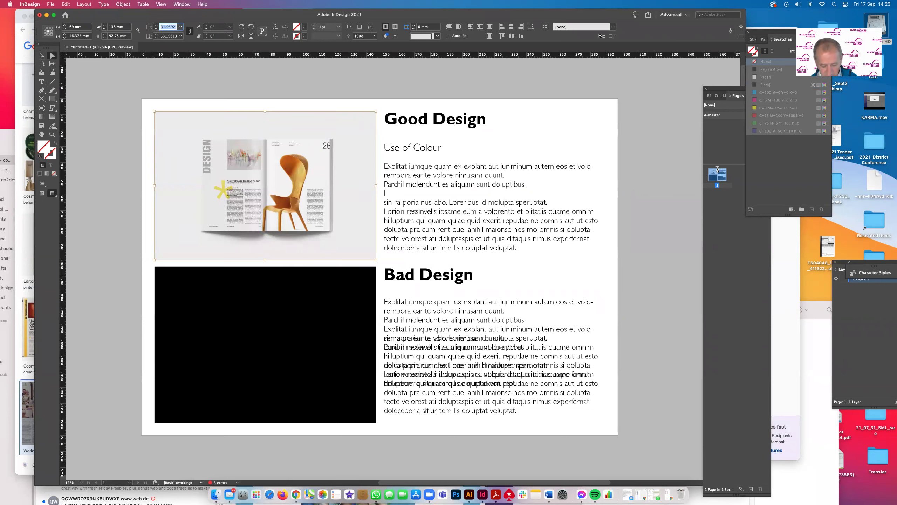
type("34")
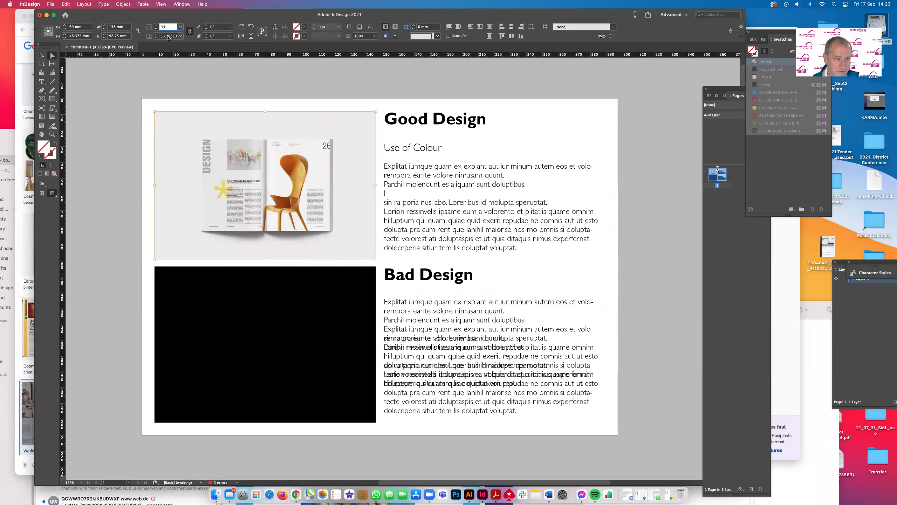
key("Tab")
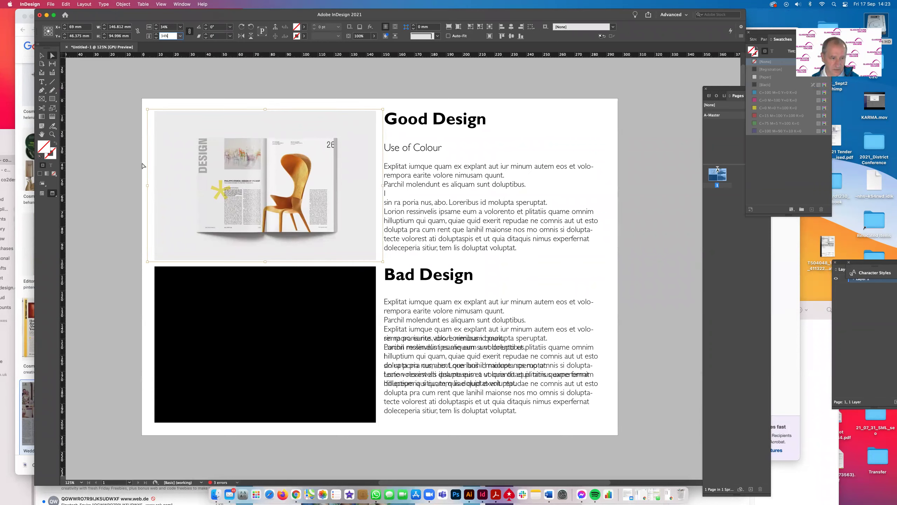
left_click(120, 171)
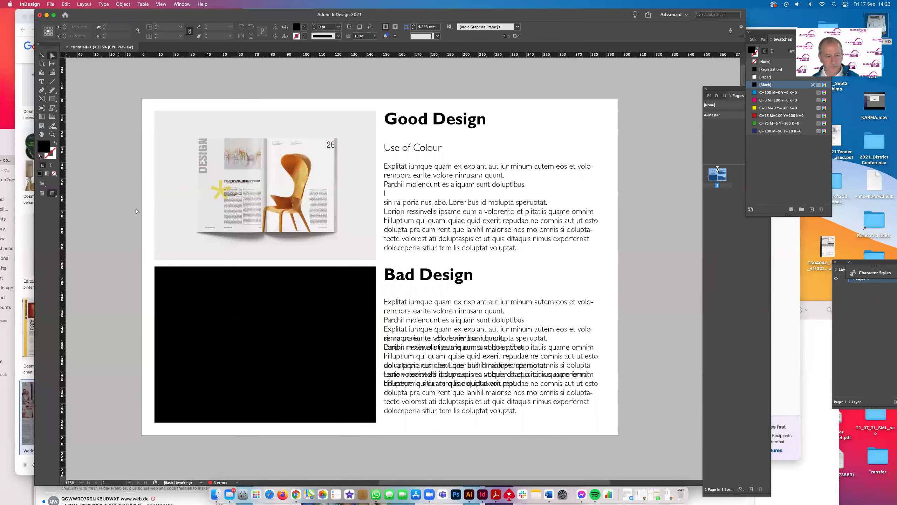
- Select the black picture frame under the Bad Design heading
left_click(165, 284)
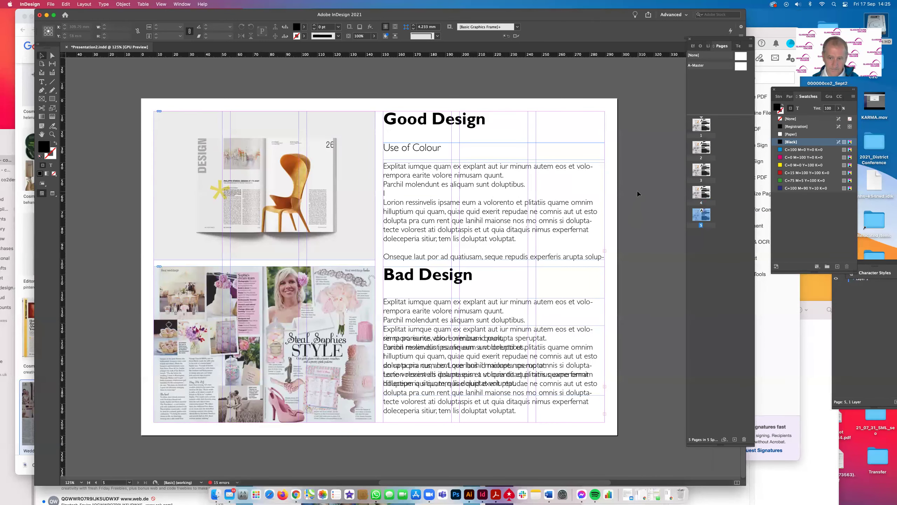
- Save Presentation2.indd and clear the page 5 selection in the Pages panel
left_click_drag(601, 20, 607, 17)
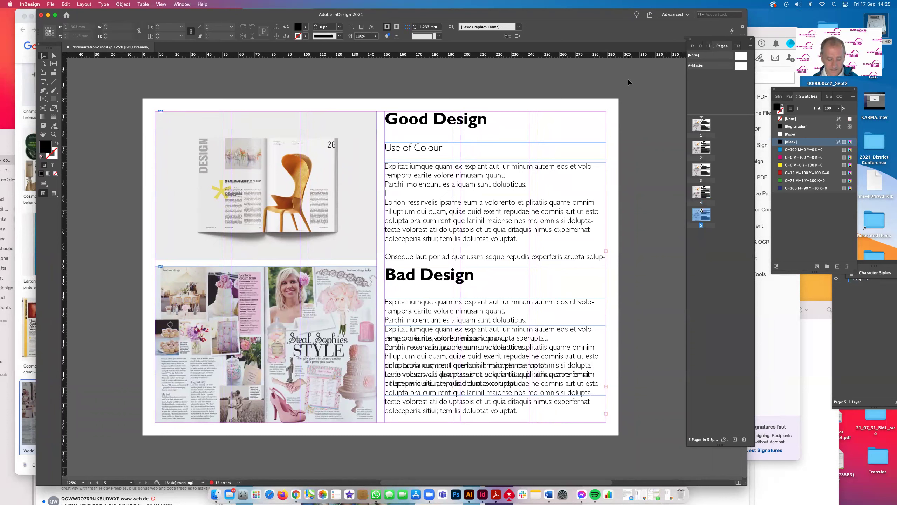
key("super+s")
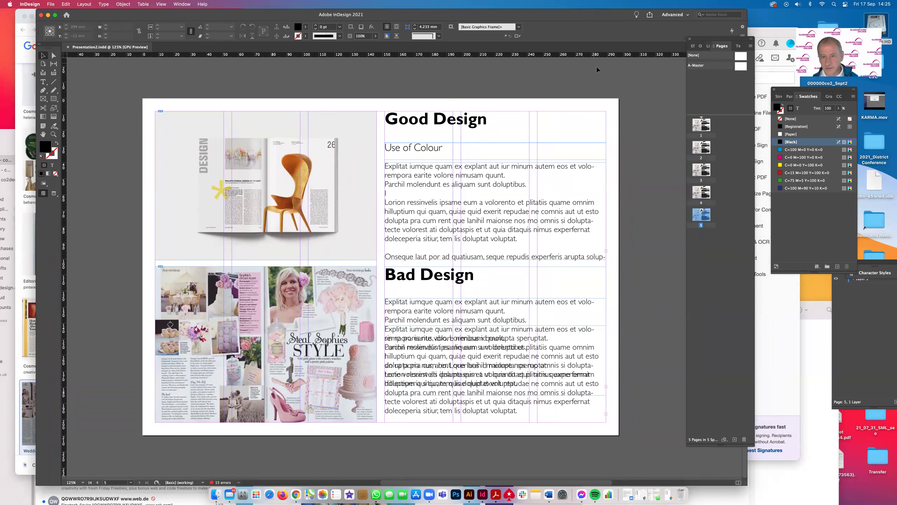
left_click(706, 249)
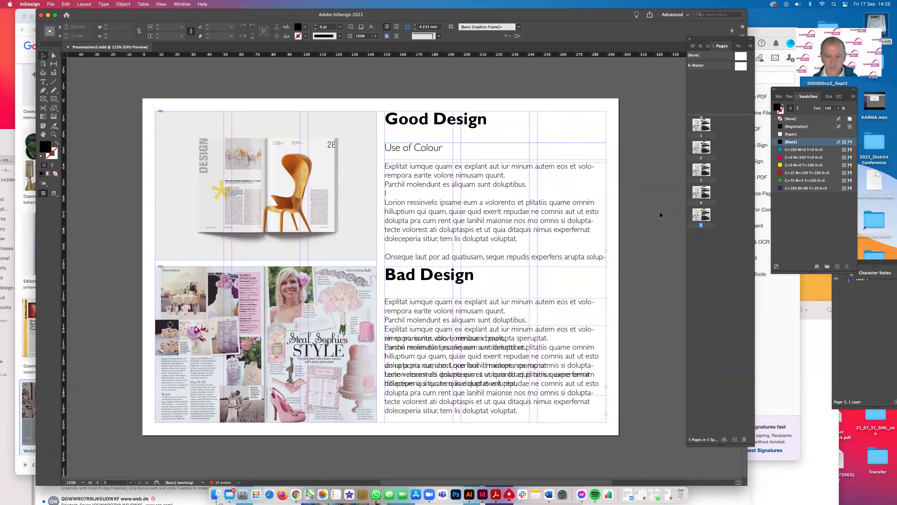